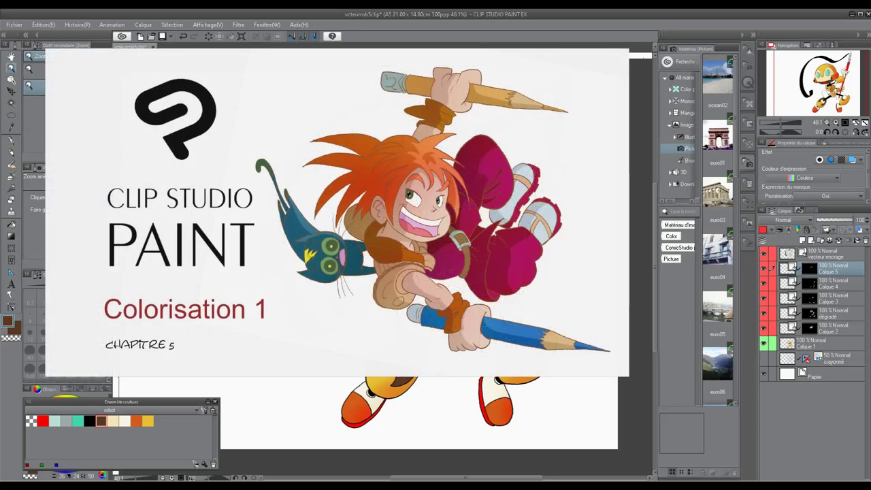
Step: Add a brightness/contrast correction layer above the vector inking layer with the brightness set to -10
left_click(824, 257)
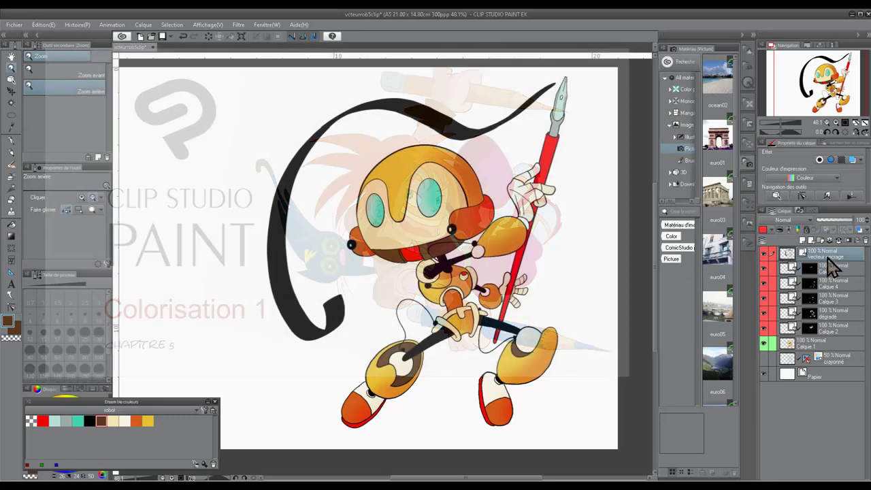
right_click(827, 266)
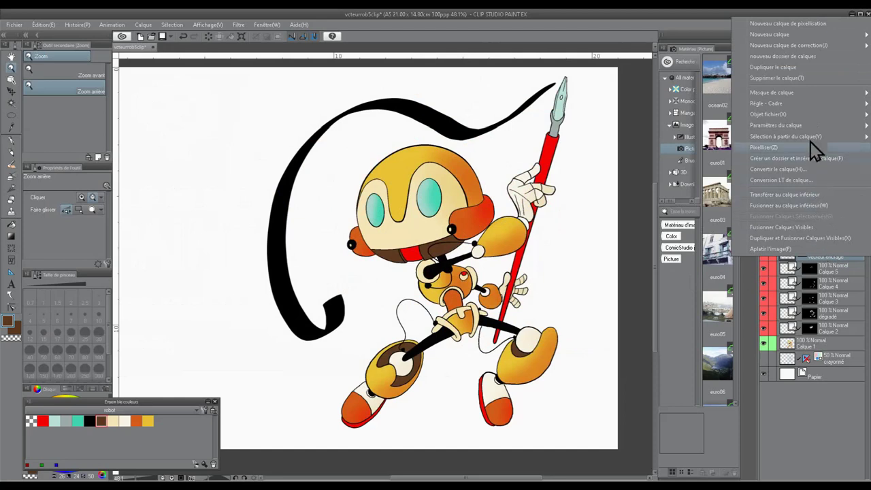
mouse_move(741, 46)
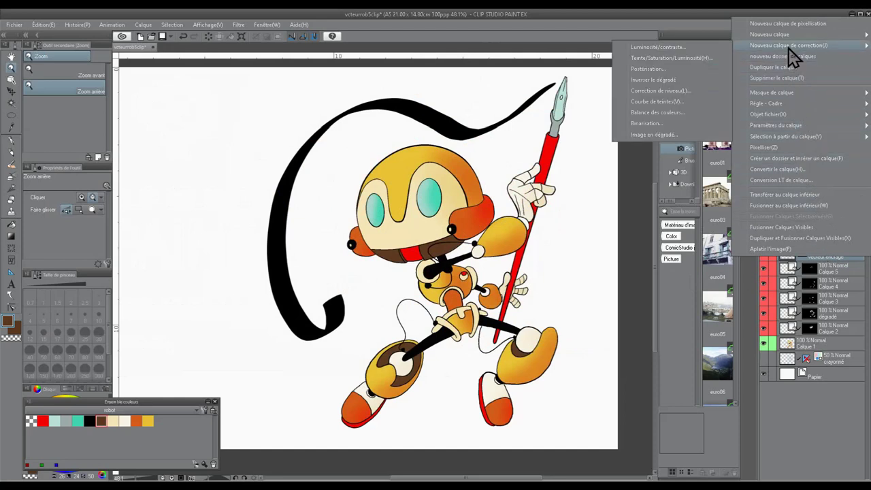
left_click(705, 47)
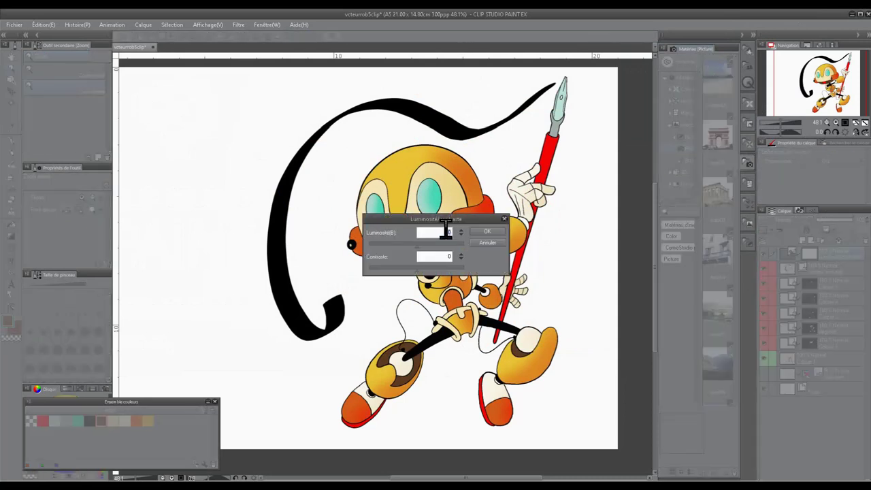
type("-10")
left_click(478, 232)
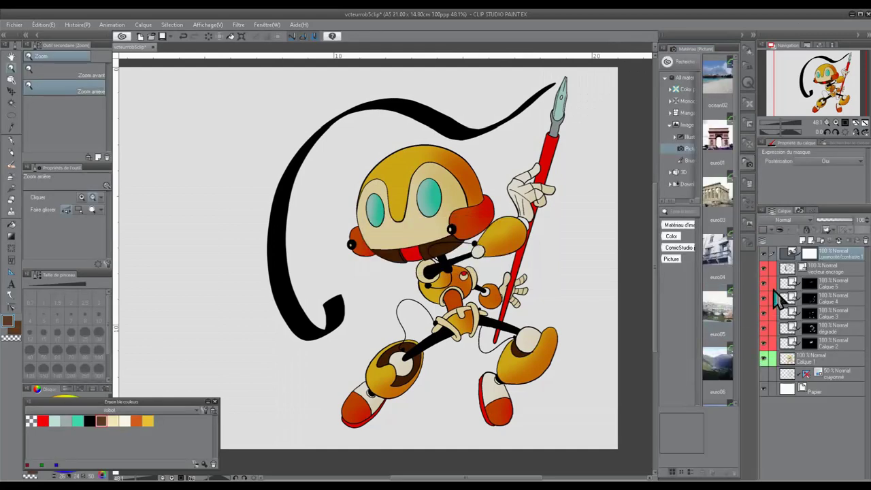
Step: Fill the brightness/contrast layer's mask with transparent colour while the artwork layers are hidden, and show those layers again
left_click_drag(764, 269, 765, 354)
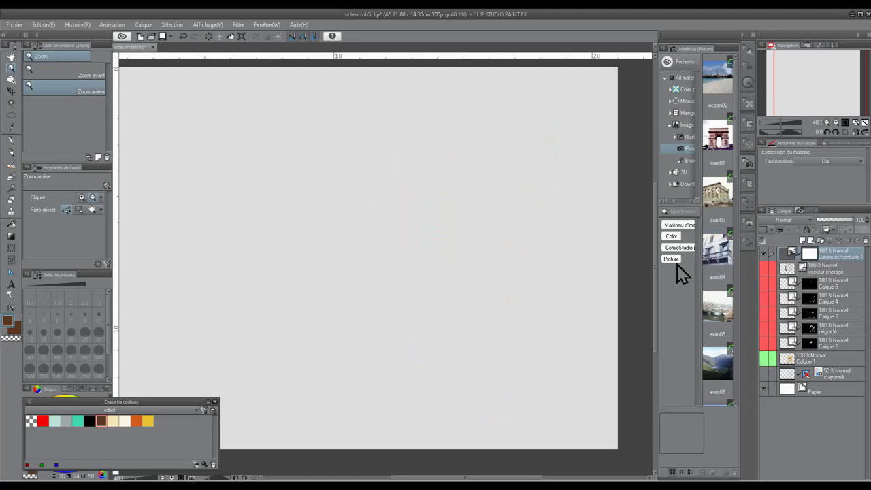
left_click(13, 338)
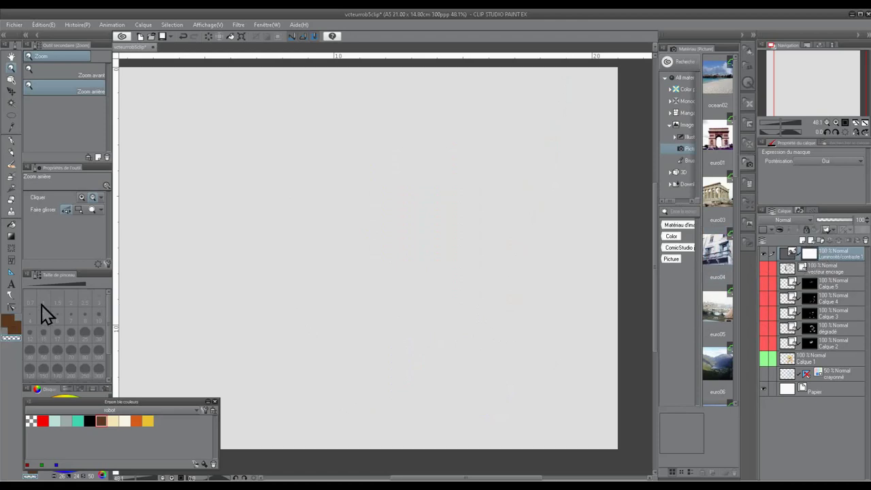
left_click(10, 223)
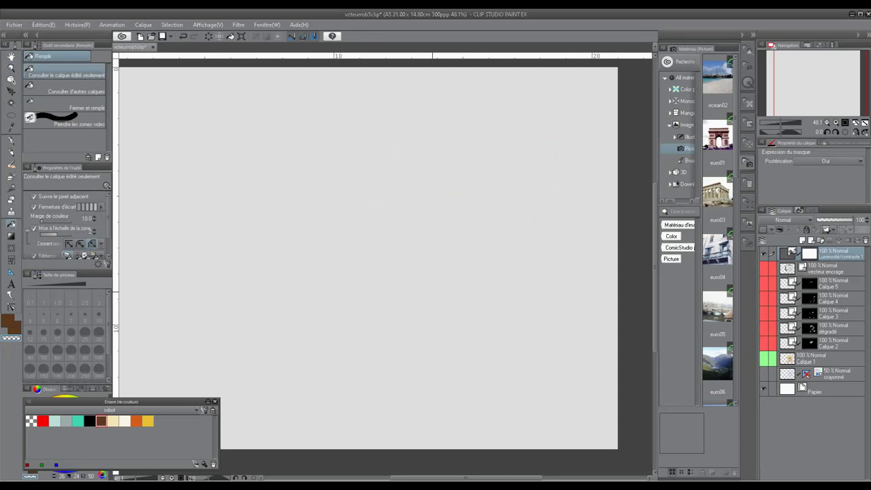
left_click(432, 291)
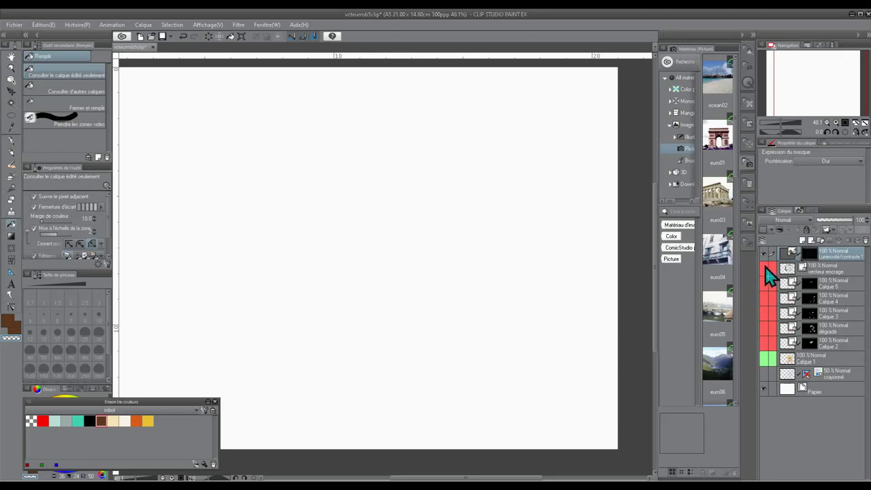
left_click_drag(766, 279, 761, 360)
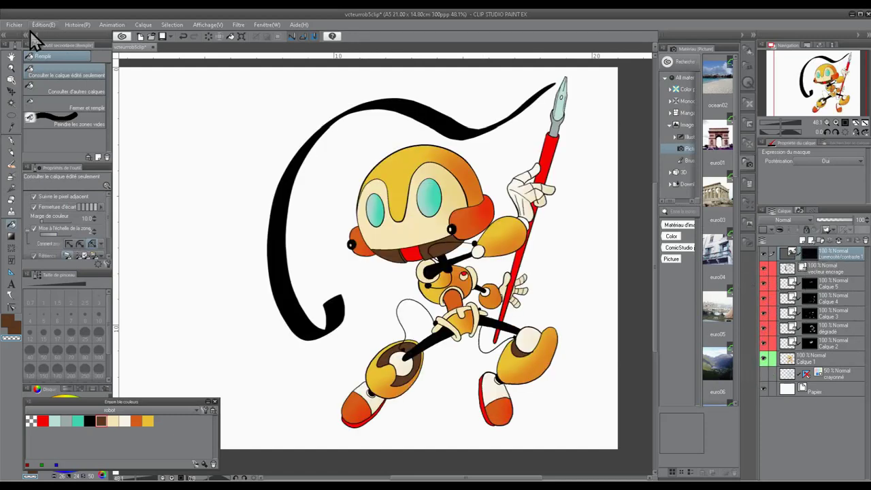
Step: Paint a vertical shadow stroke over the robot's head on the brightness/contrast layer's mask using Plume G at size 70
left_click(9, 68)
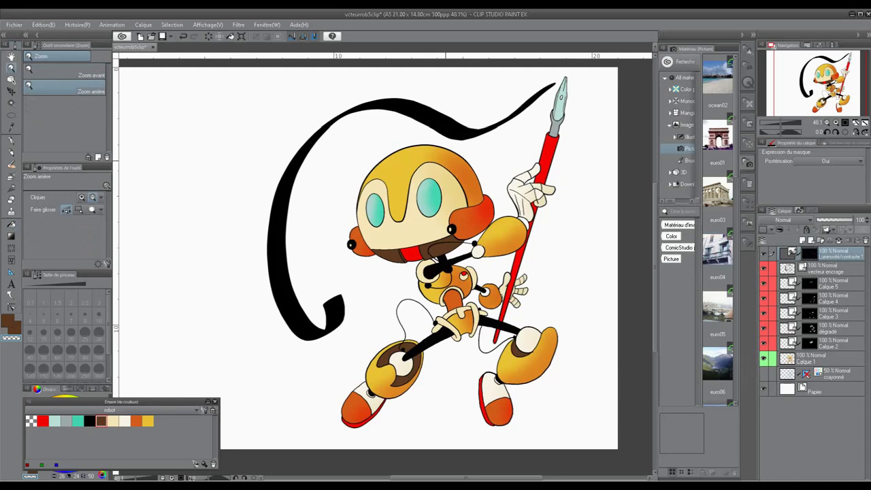
left_click_drag(462, 167, 482, 167)
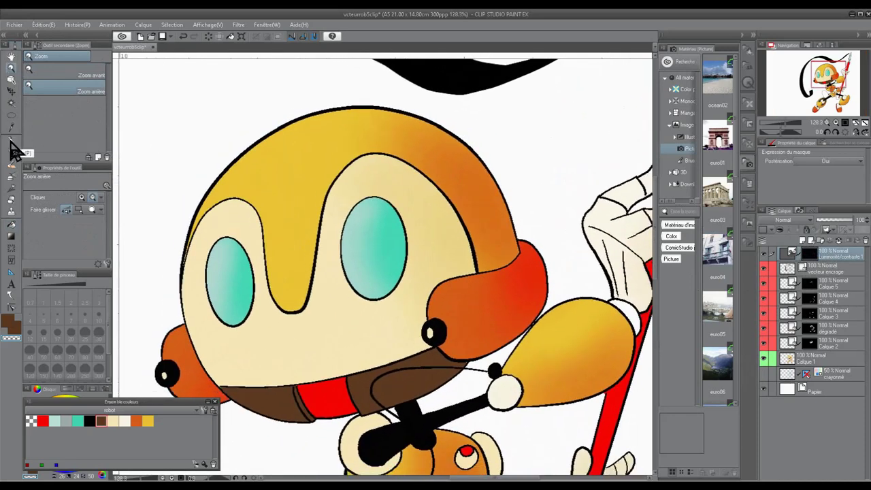
left_click(9, 142)
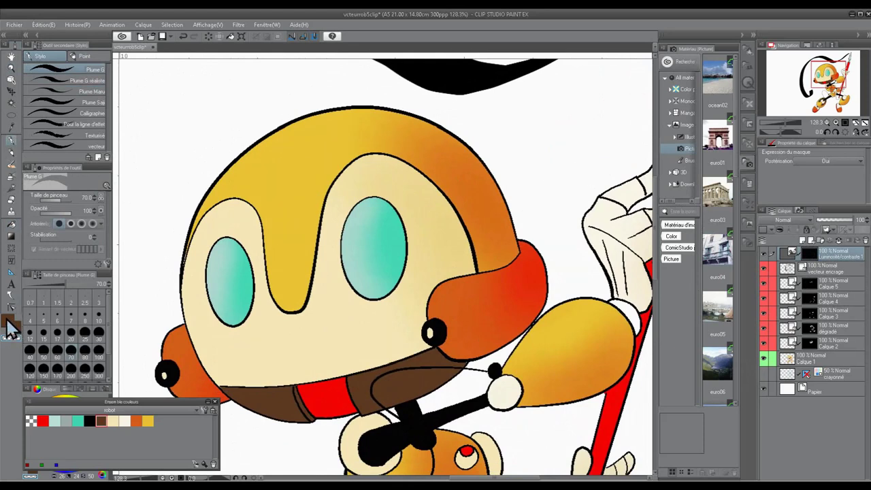
left_click(10, 325)
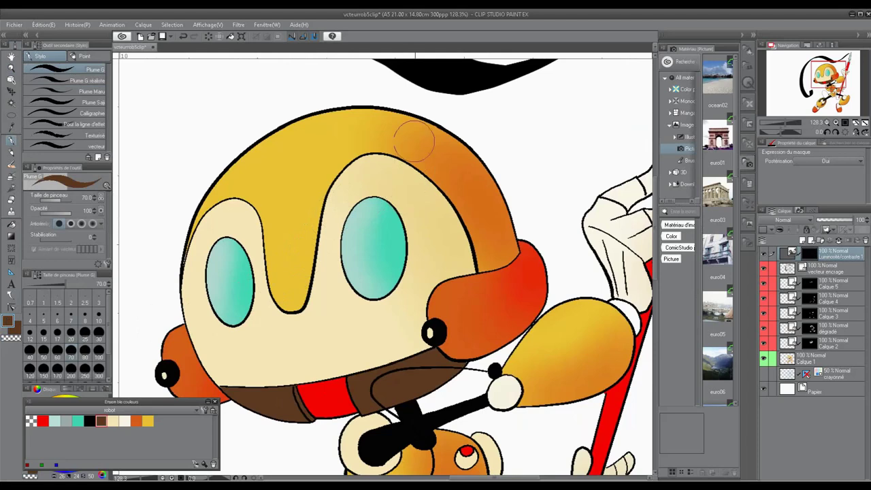
mouse_move(398, 112)
left_mouse_down()
mouse_move(389, 286)
mouse_move(417, 407)
left_mouse_up()
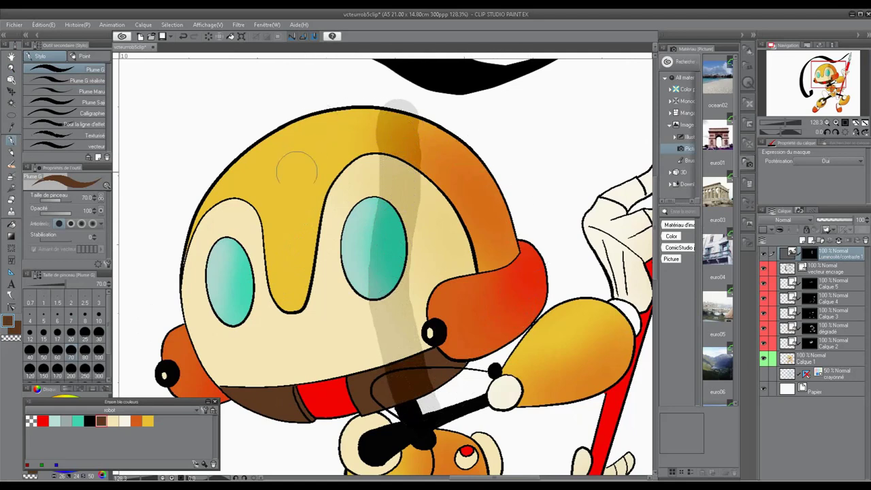
Step: Change the image width to 100 cm at a resolution of 300 and compare the shadow stroke's edge up close
left_click(11, 68)
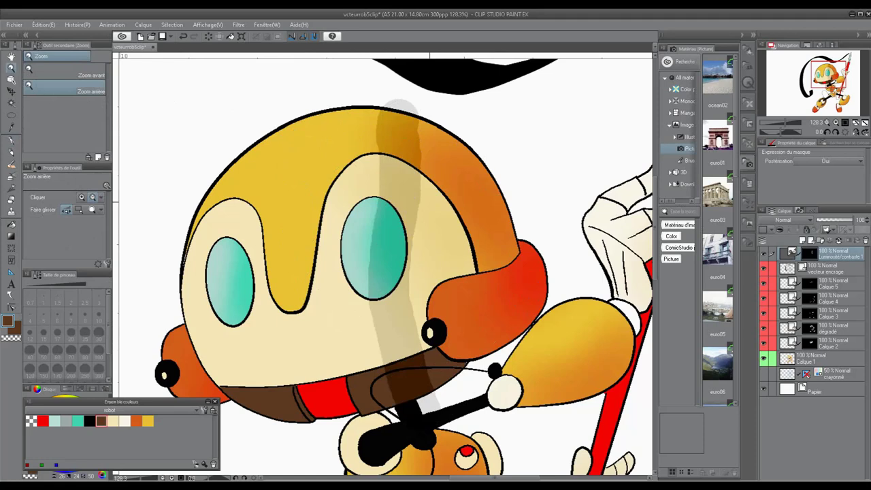
left_click_drag(429, 201, 476, 213)
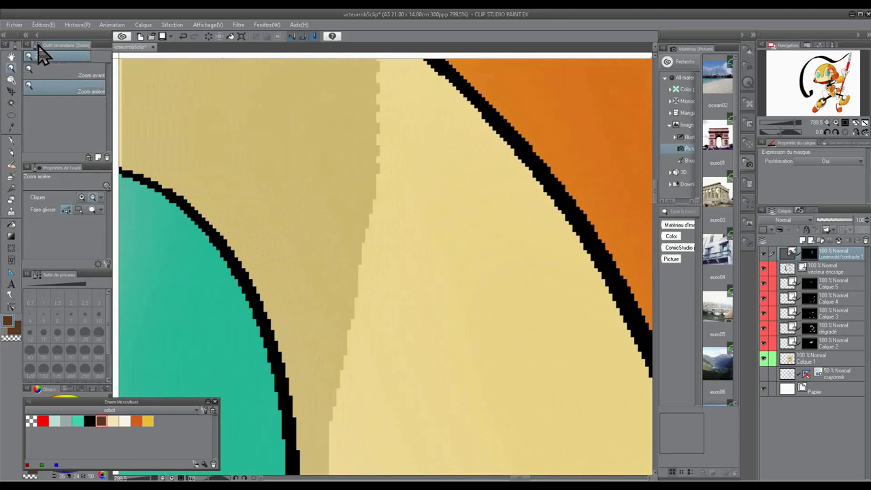
left_click(41, 29)
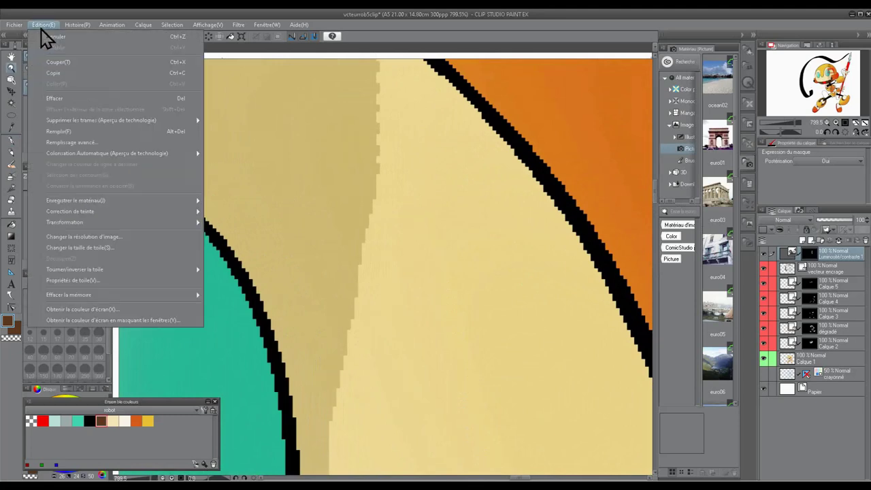
left_click(128, 237)
left_click_drag(400, 230, 341, 231)
type("100")
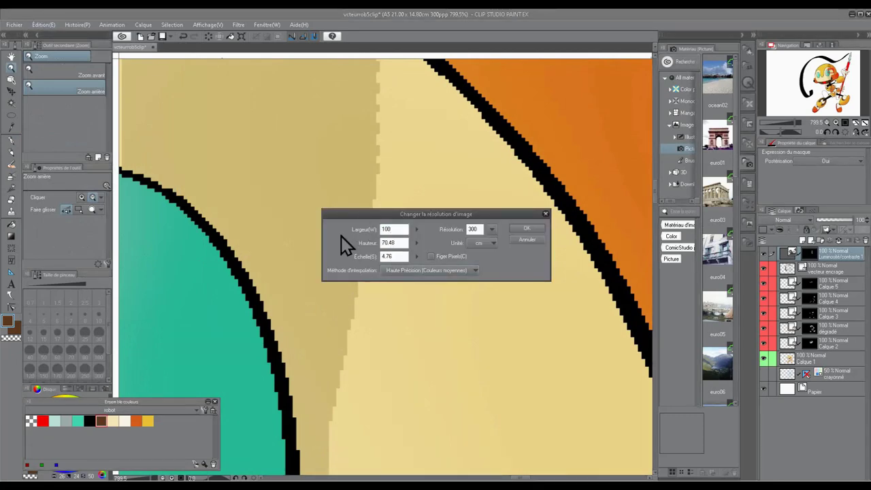
left_click(527, 230)
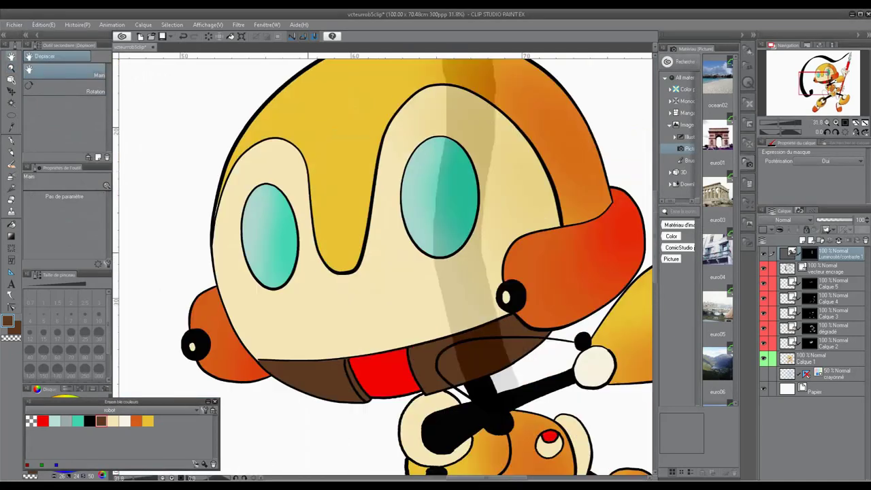
left_click_drag(529, 231, 464, 286)
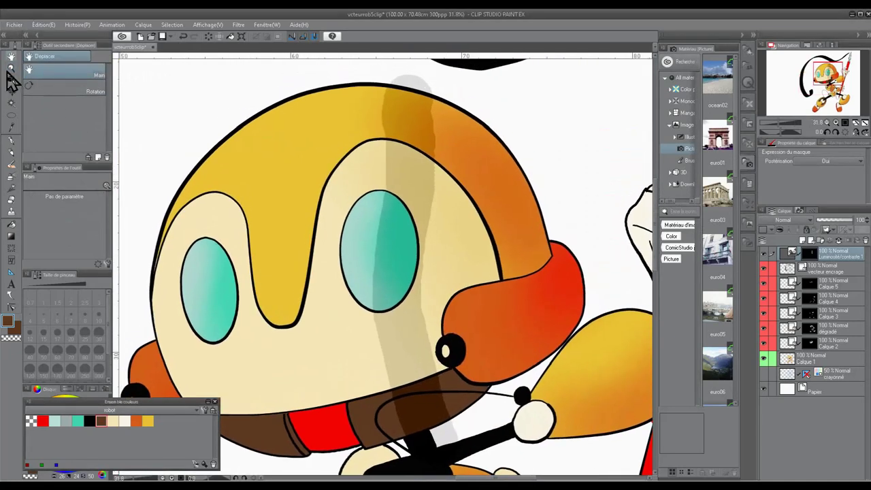
left_click(11, 70)
left_click_drag(444, 113, 474, 125)
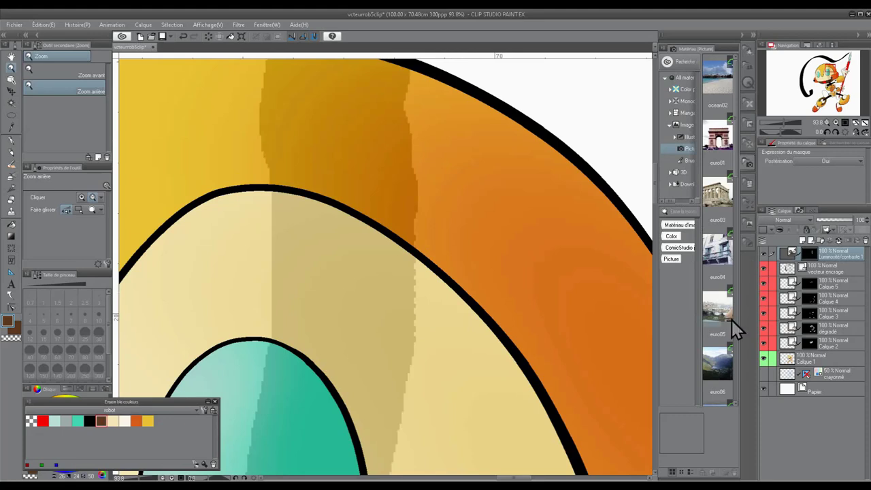
Step: Assign the green palette colour to the brightness/contrast layer and hide the layer
left_click(843, 268)
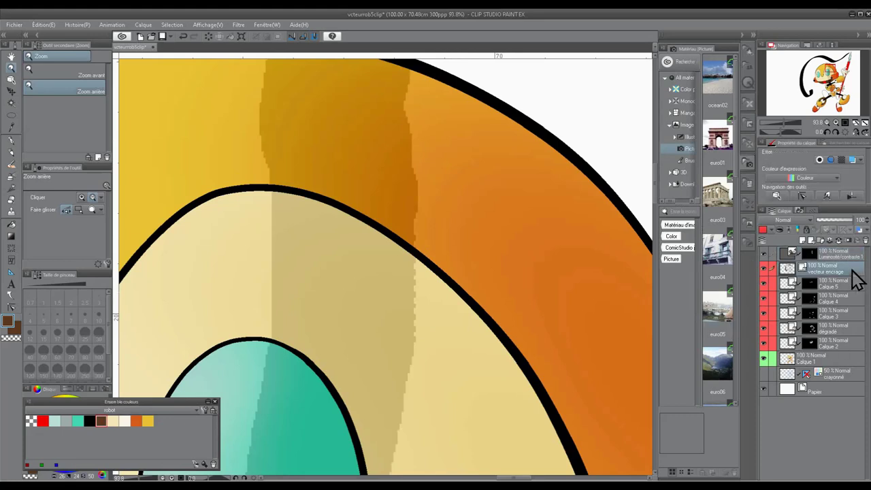
left_click(843, 255)
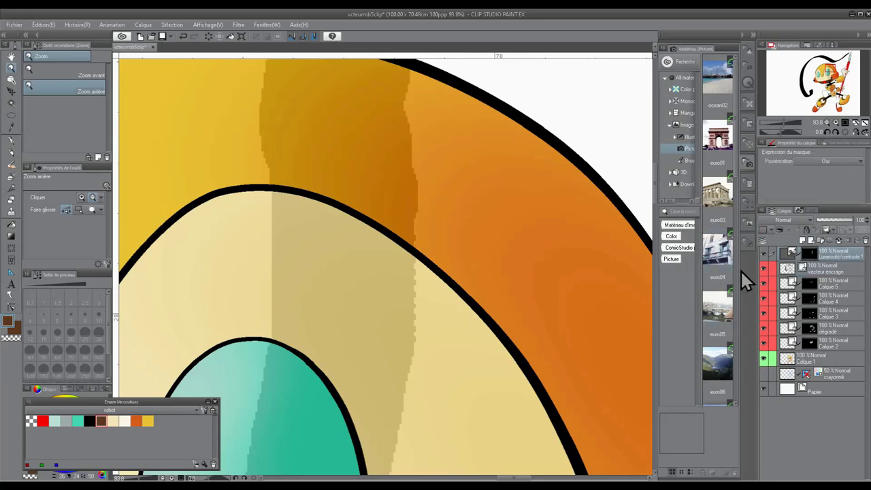
left_click(773, 235)
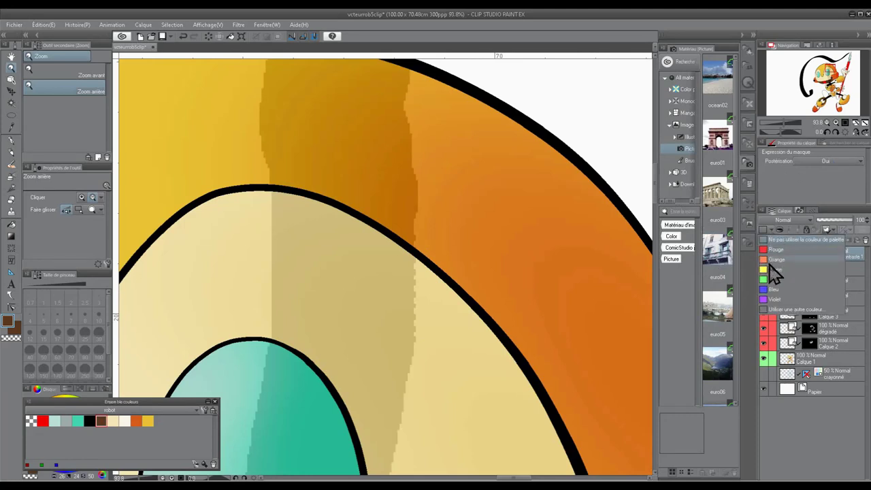
left_click(774, 279)
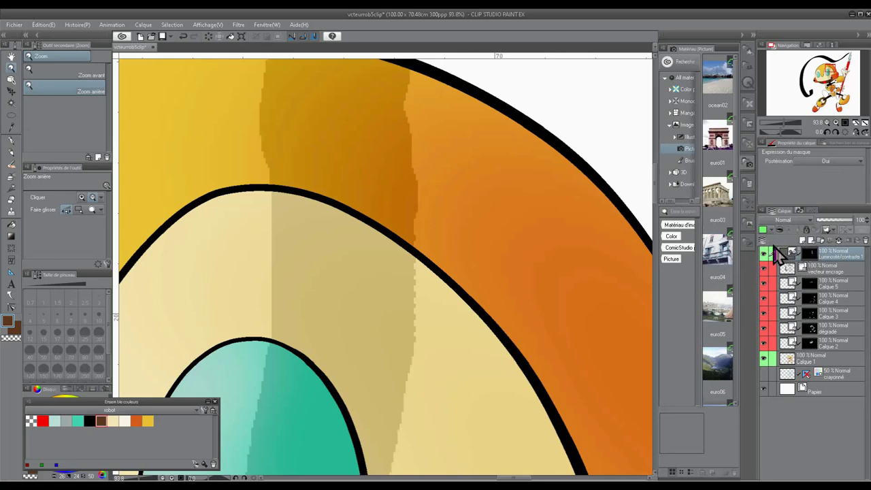
left_click(762, 253)
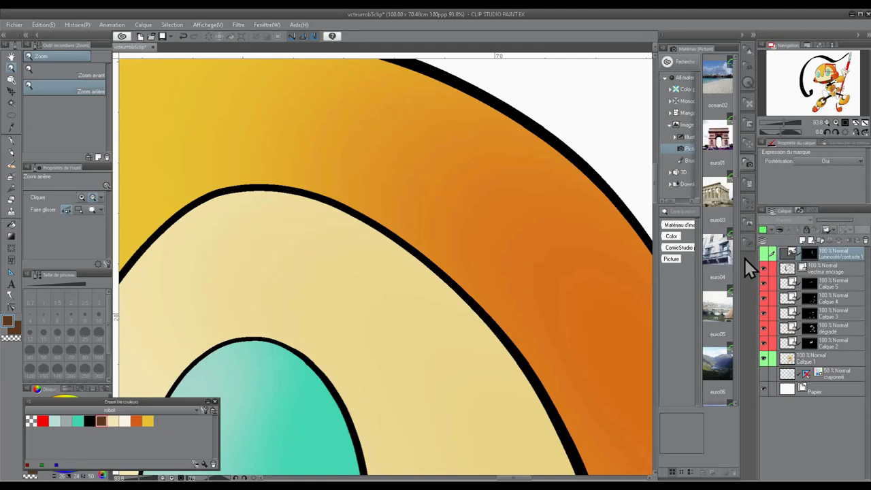
Step: Undo the image resize and the shadow stroke, and mark the brightness/contrast layer with the green palette colour
key("ctrl+z")
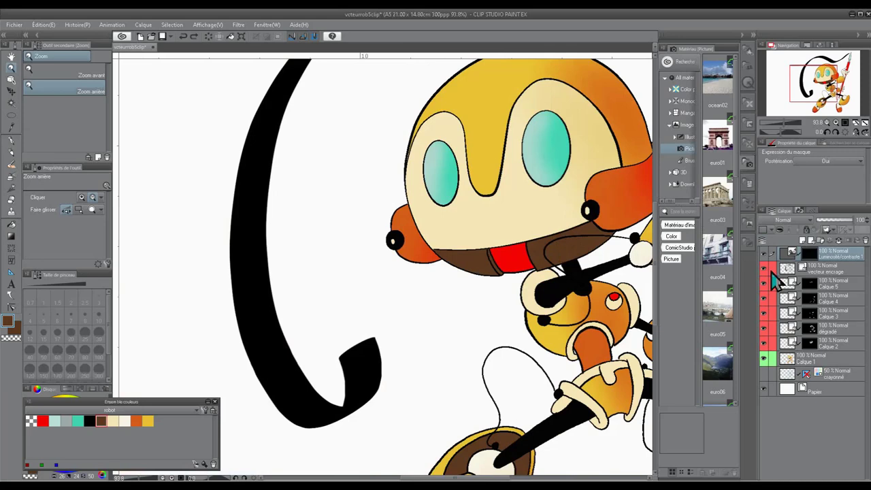
mouse_move(443, 173)
left_mouse_down()
mouse_move(402, 333)
mouse_move(354, 371)
left_mouse_up()
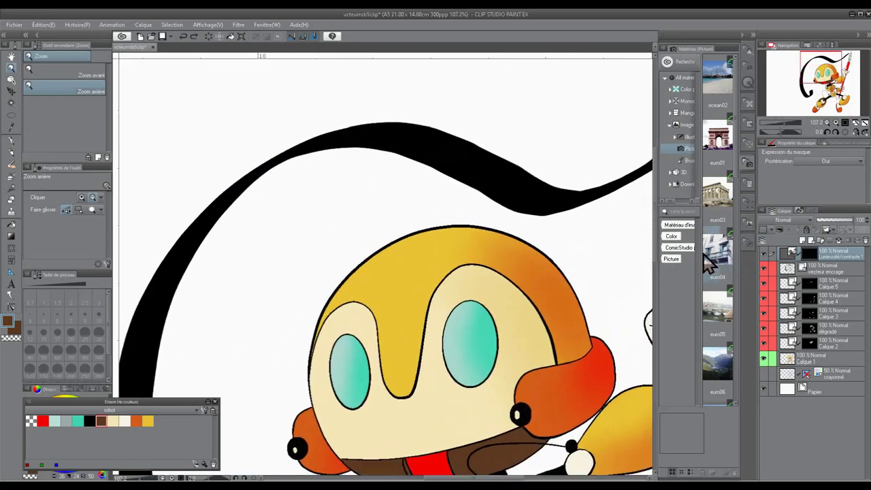
left_click(773, 230)
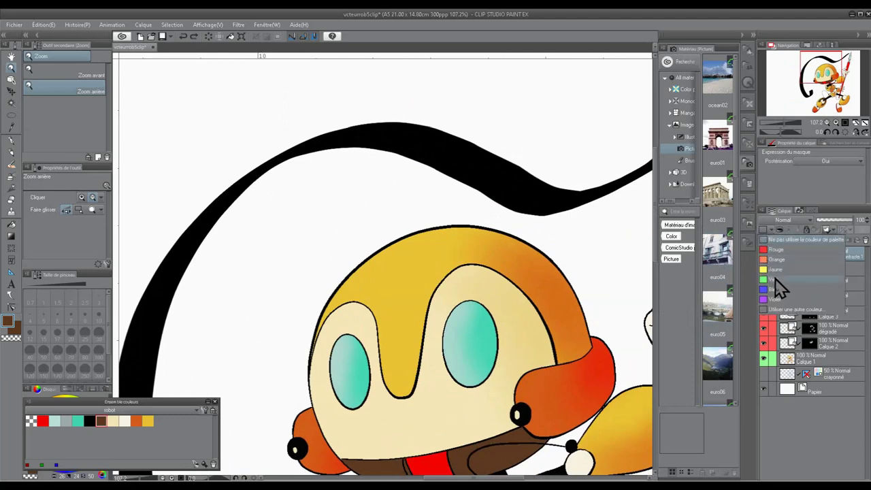
left_click(775, 278)
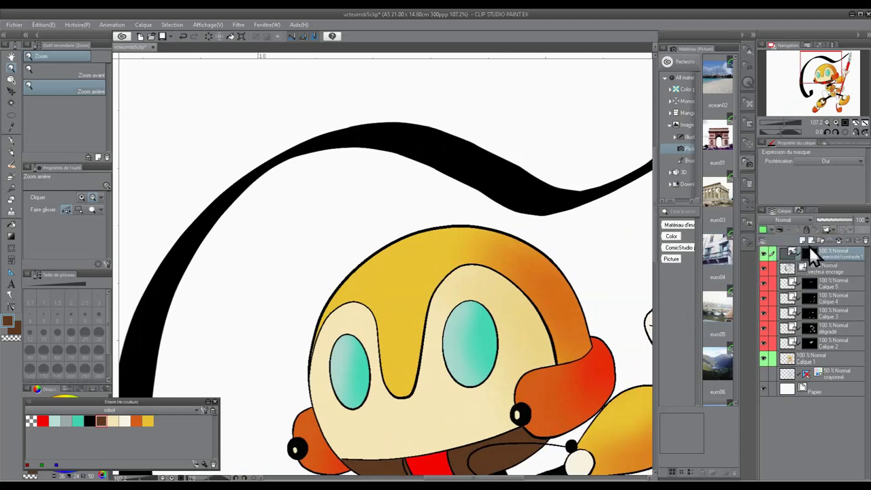
Step: Paint a vertical shadow stroke from the top of the robot's helmet down to its chin with Plume G, and hide the brightness/contrast layer
key("p")
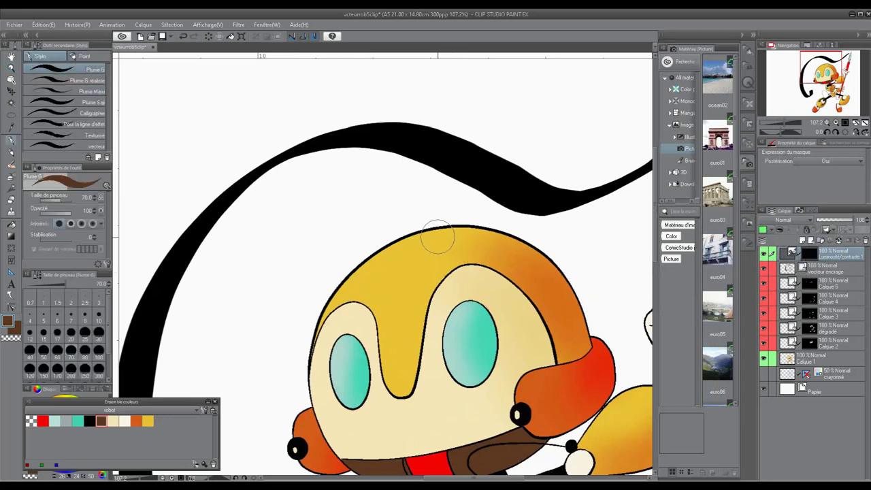
mouse_move(466, 228)
left_mouse_down()
mouse_move(462, 291)
mouse_move(474, 438)
left_mouse_up()
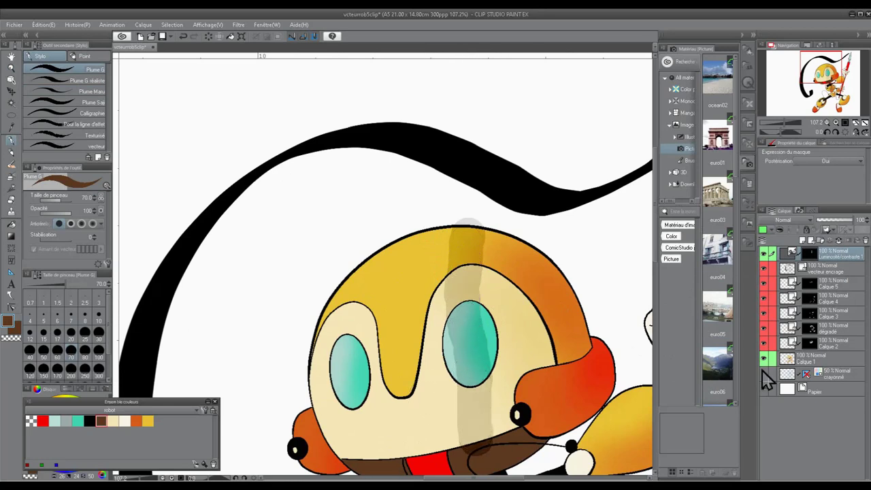
left_click(767, 253)
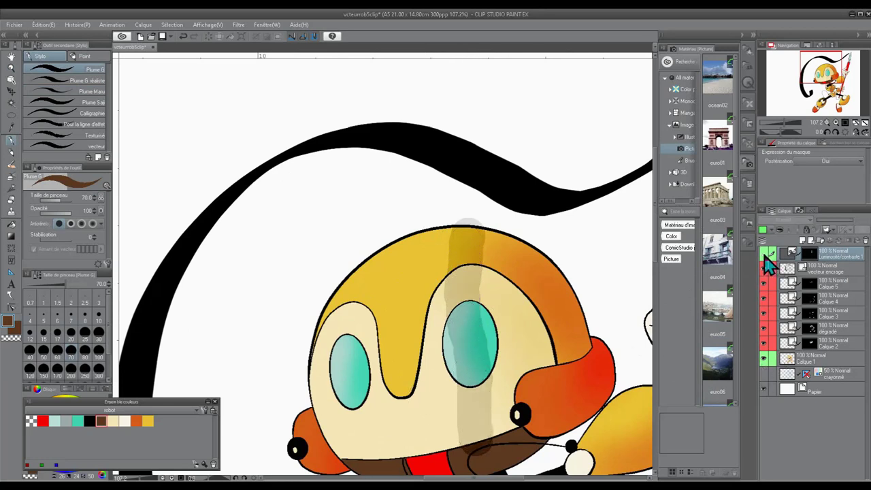
left_click(11, 69)
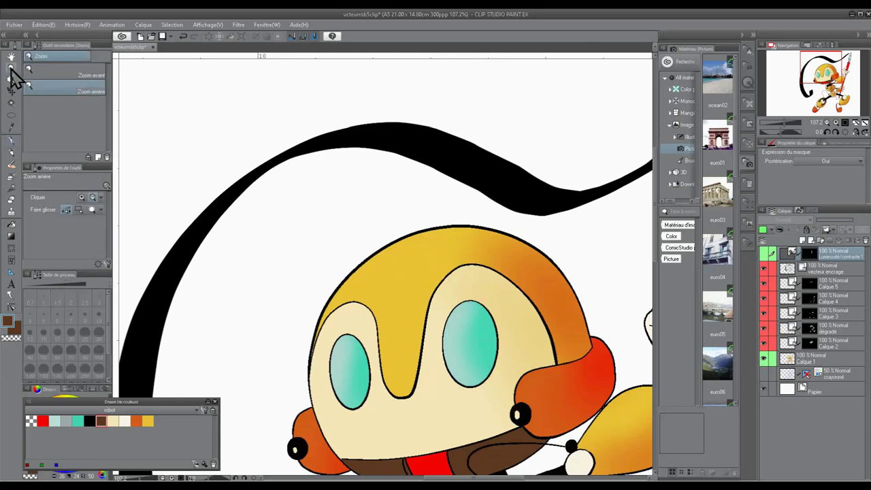
Step: Create a new vector layer and place it directly below the "vecteur encrage" line-art layer
left_click_drag(425, 289, 280, 291)
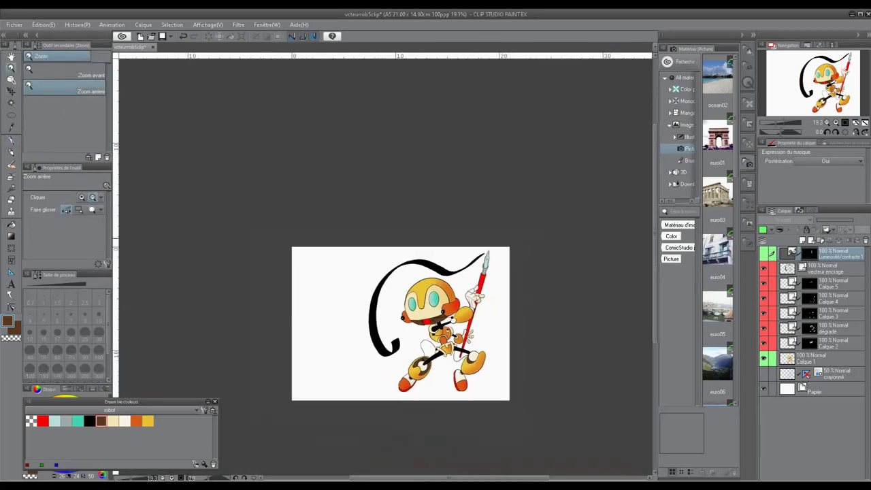
scroll(453, 385, "up", 3)
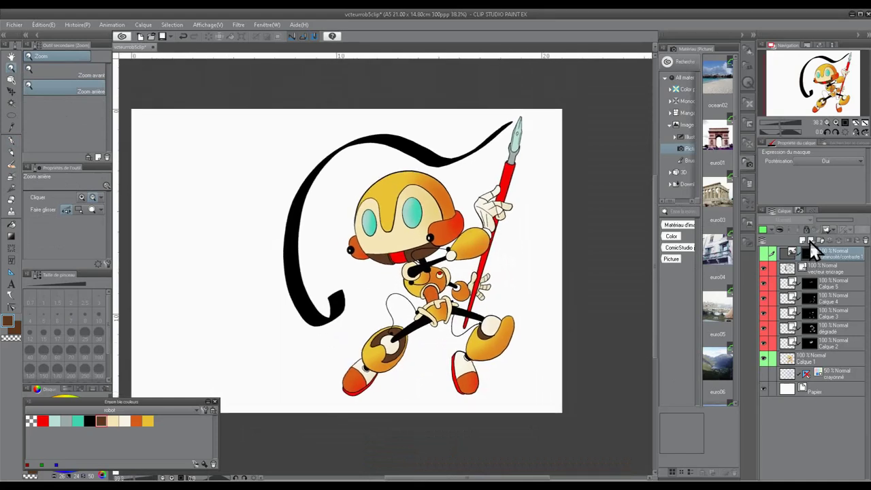
left_click(810, 241)
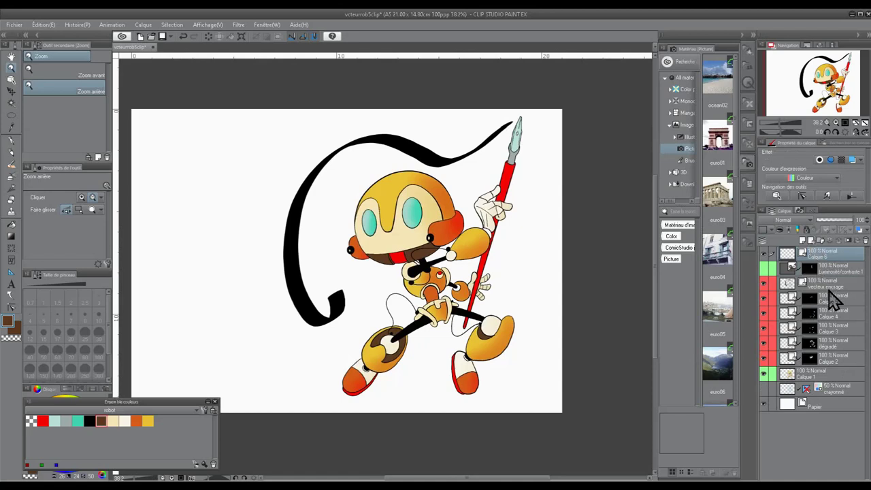
left_click_drag(823, 254, 832, 289)
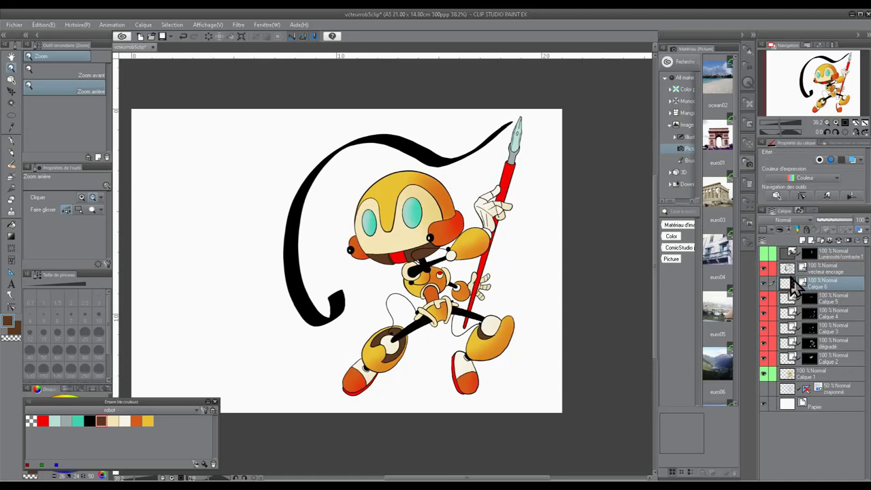
Step: Mark the new vector layer with the red palette colour and rename it "ombre"
left_click(776, 231)
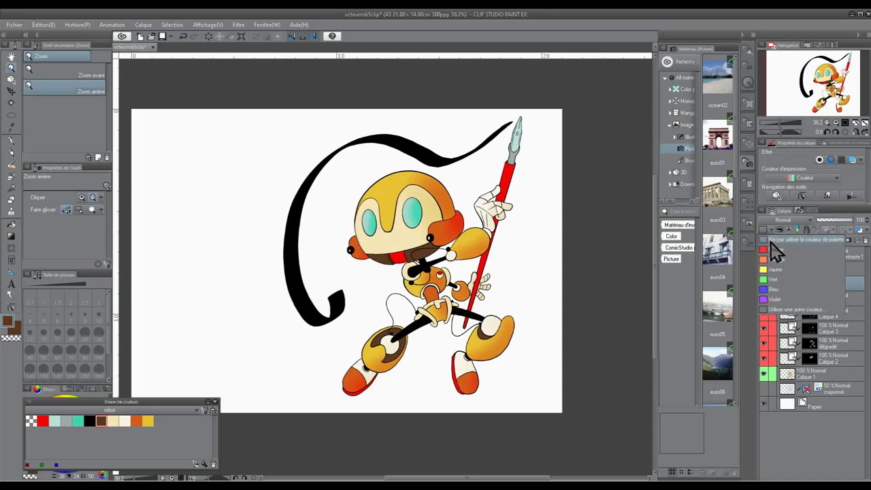
left_click(776, 250)
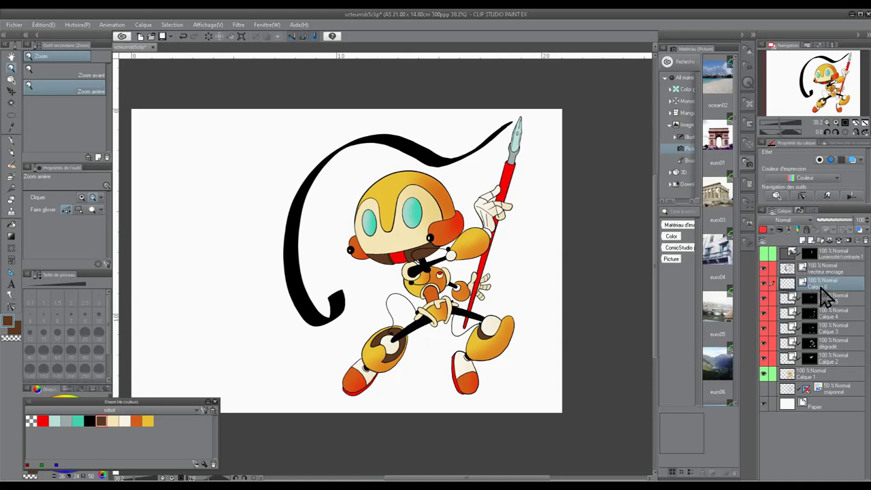
double_click(819, 285)
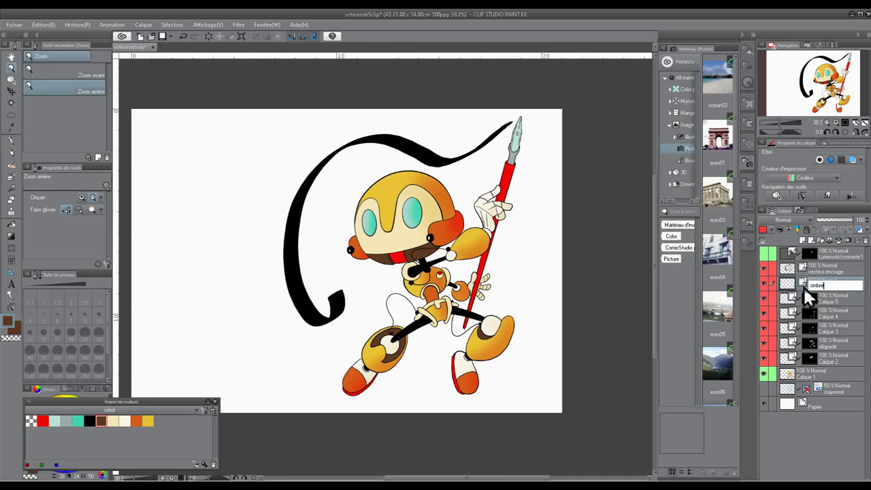
key("Return")
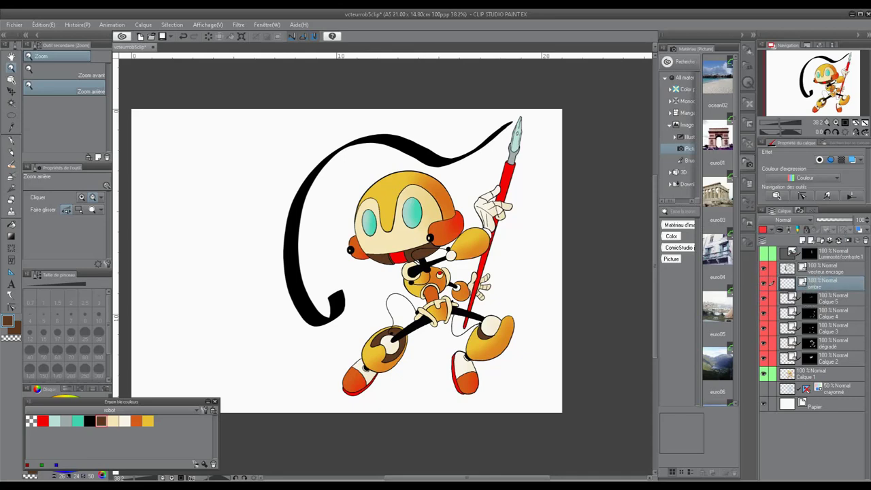
Step: Auto-select the white background around the robot and ribbon based on visible layers, and inspect the selection edge on the helmet outline
left_click(11, 103)
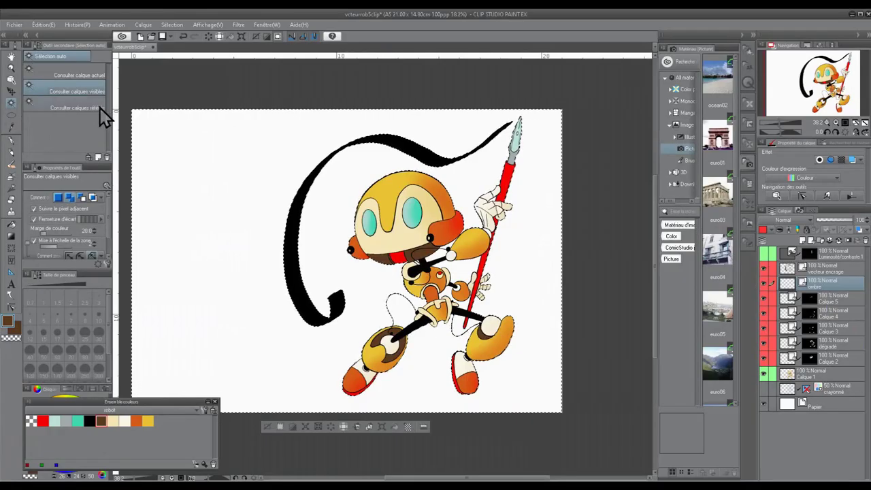
left_click(11, 68)
left_click_drag(375, 178, 456, 224)
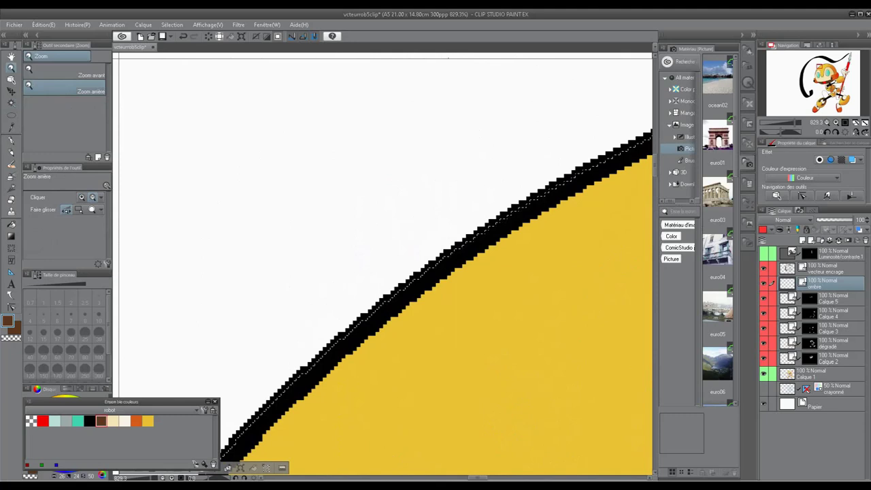
left_click_drag(426, 287, 232, 288)
left_click_drag(486, 432, 526, 432)
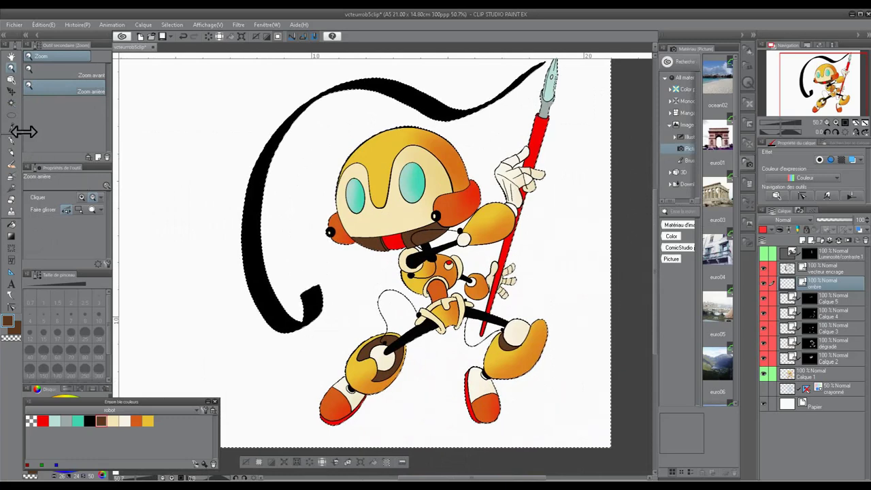
Step: Convert the background selection into a selection layer
left_click(11, 102)
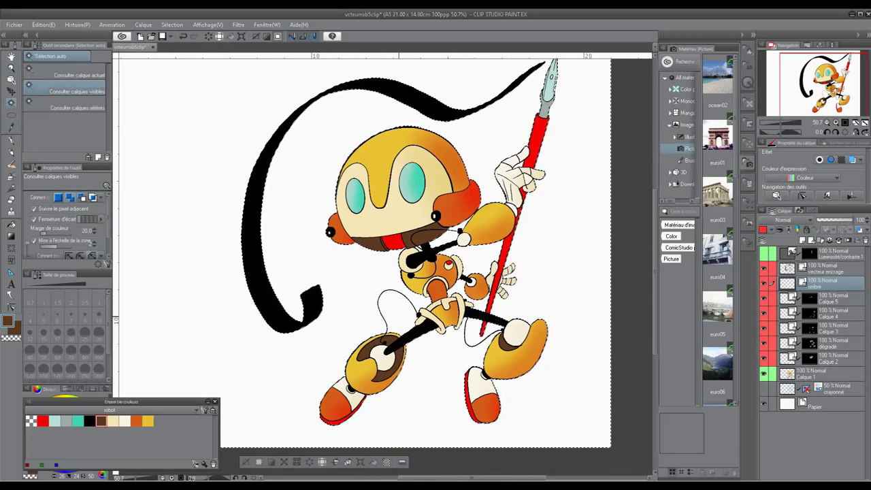
key("ctrl+minus")
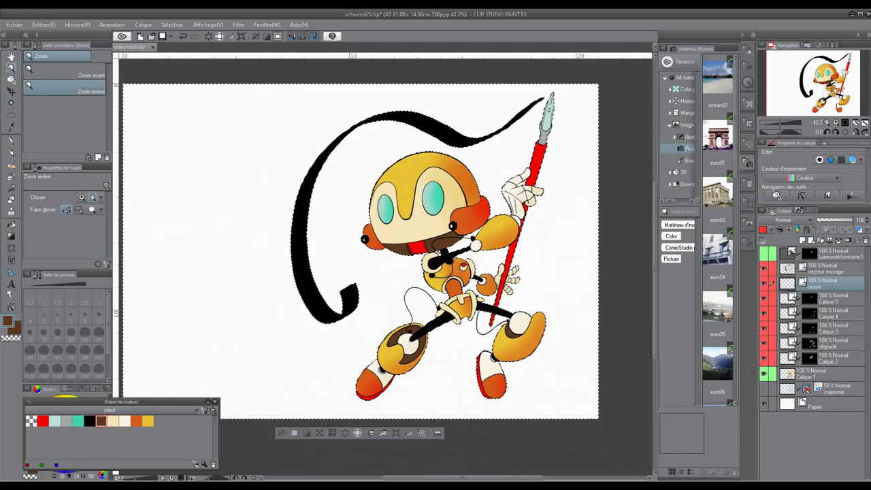
left_click(171, 24)
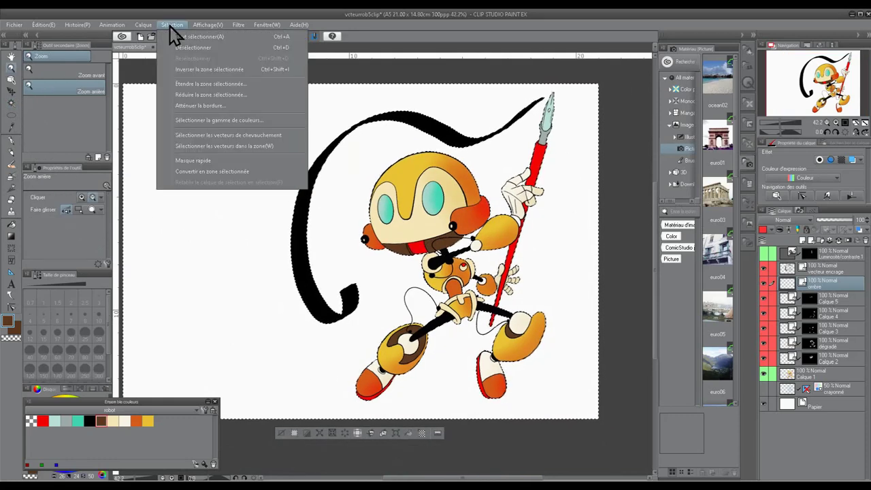
left_click(227, 171)
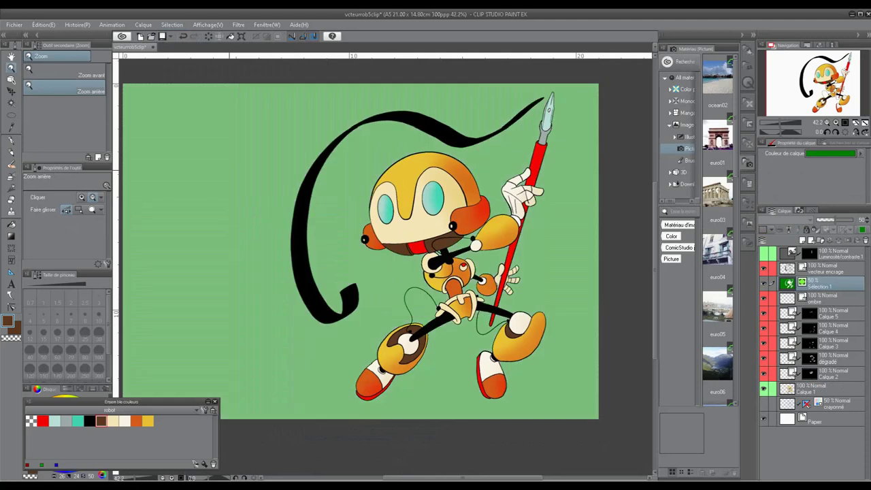
Step: Hide the ombre, gradient, base colour and line-art layers, keeping only the selection layer and the paper shown
left_click_drag(764, 301, 761, 371)
left_click(765, 386)
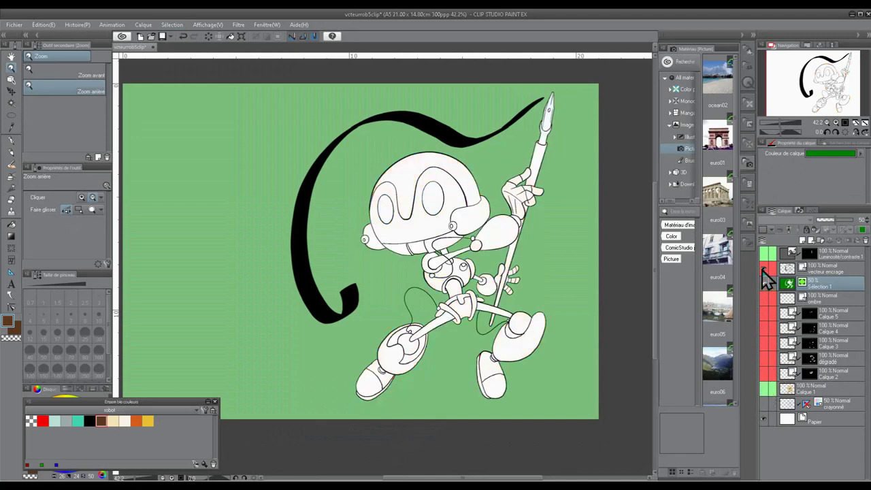
left_click(763, 269)
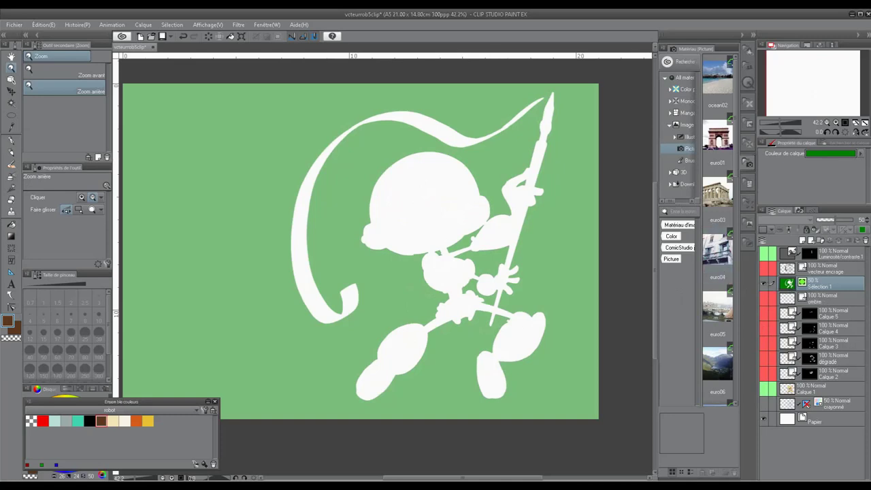
Step: Auto-select the white robot and ribbon silhouettes together and add a layer mask from that selection to the ombre layer
left_click(11, 103)
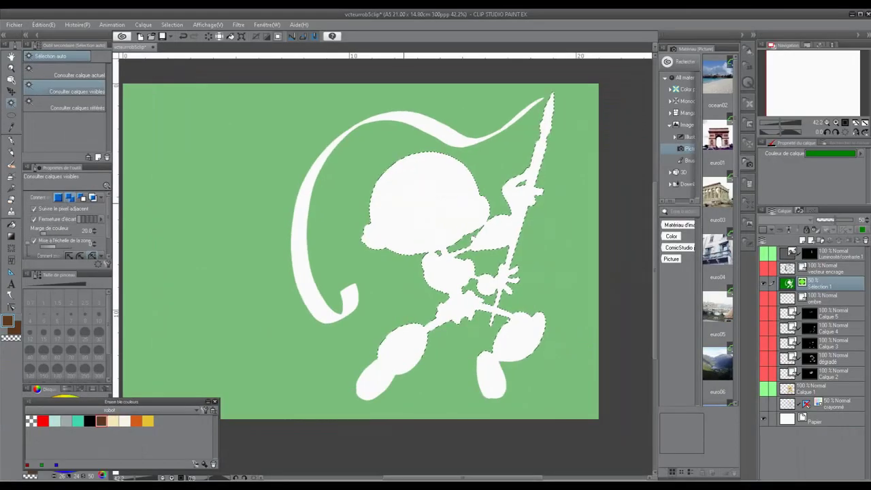
left_click(403, 203)
left_click(426, 123, "shift")
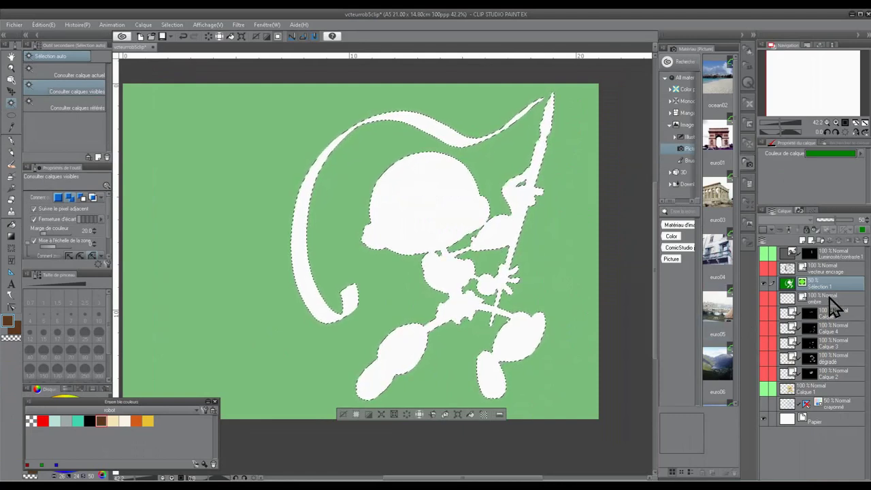
left_click(832, 301)
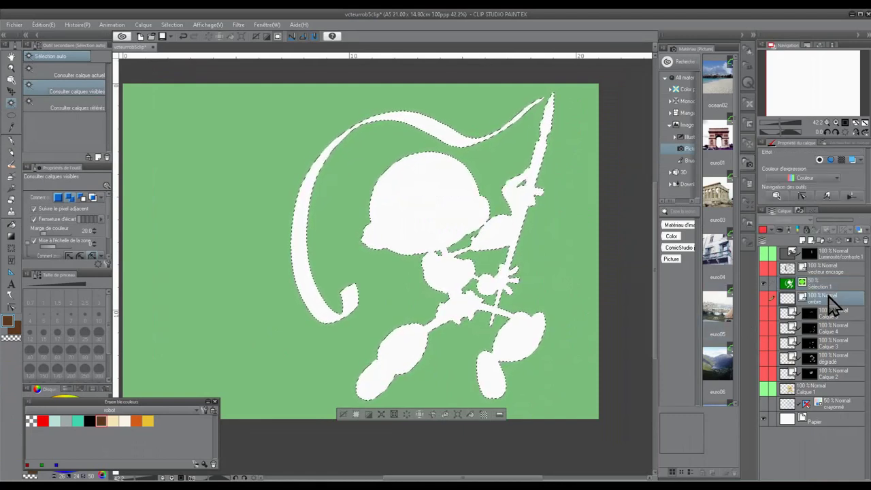
left_click(848, 242)
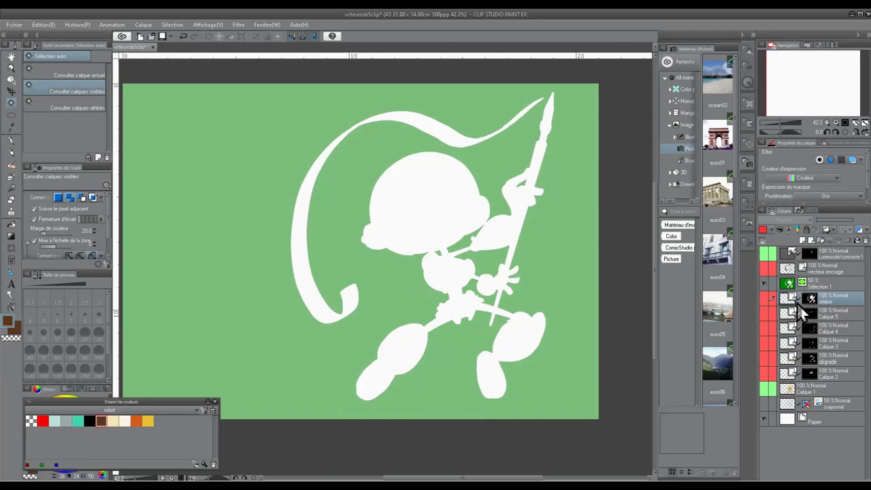
Step: Mark the Sélection 1 layer with the green palette colour
left_click(775, 283)
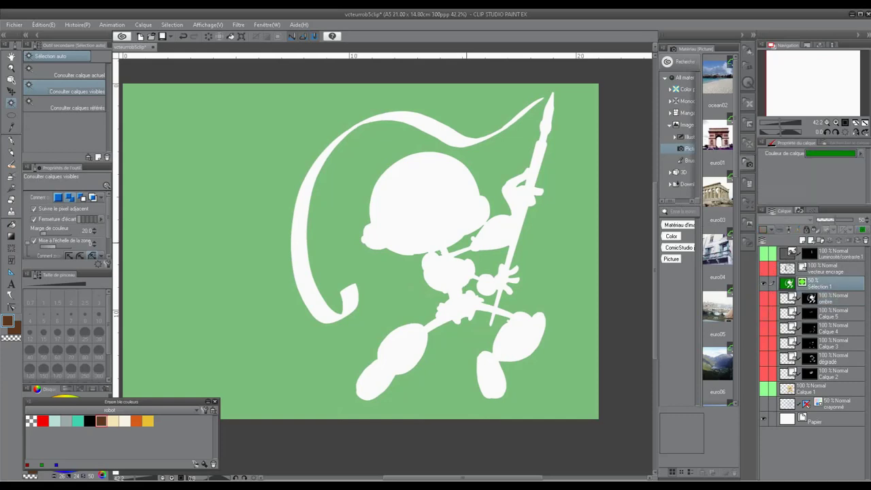
left_click(771, 232)
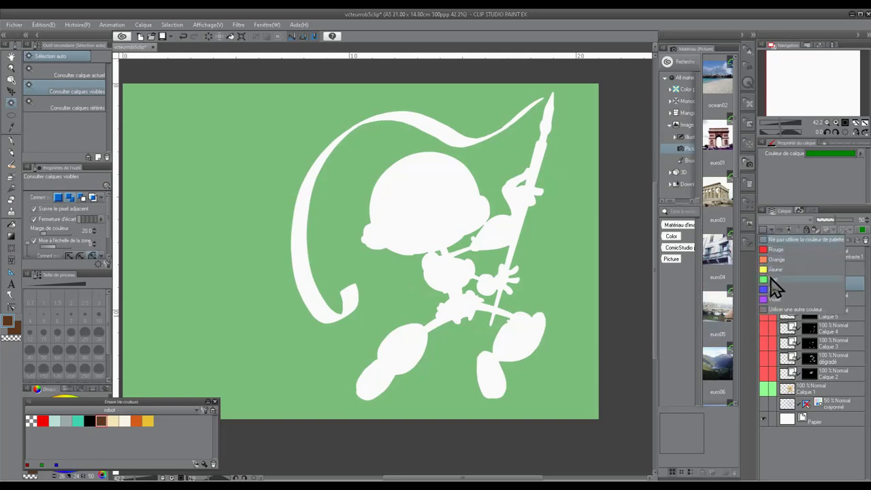
left_click(771, 279)
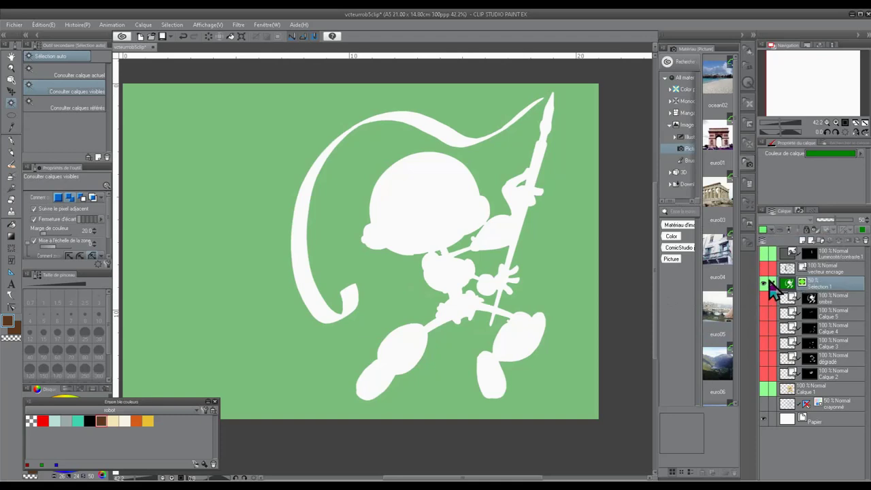
Step: Show the line-art, ombre, gradient and Calque 1 layers again, and hide the Sélection 1 layer
left_click_drag(764, 270, 765, 374)
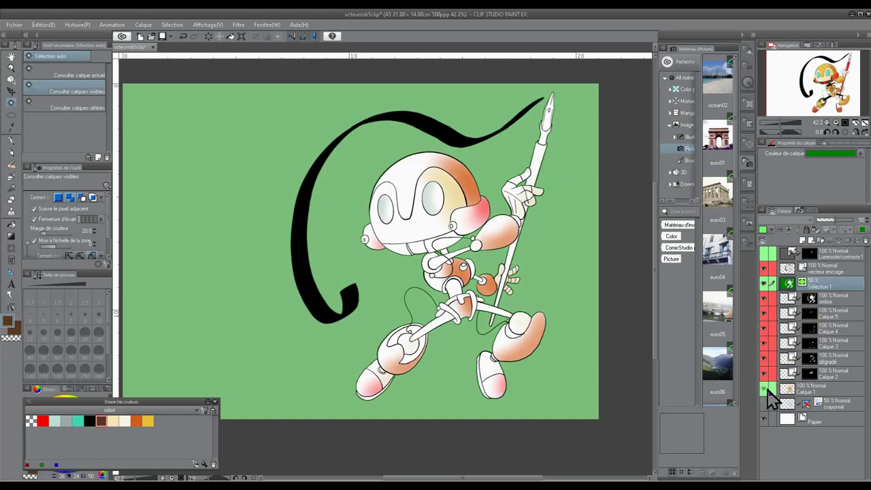
left_click(765, 389)
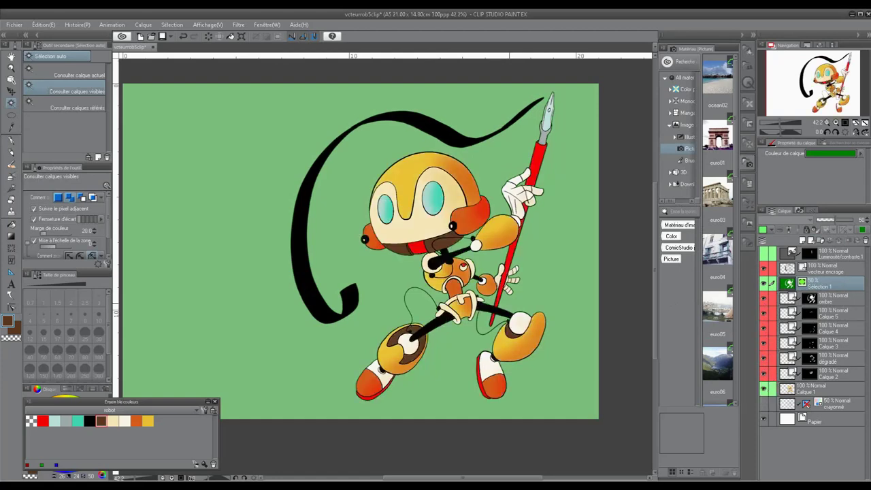
left_click(763, 284)
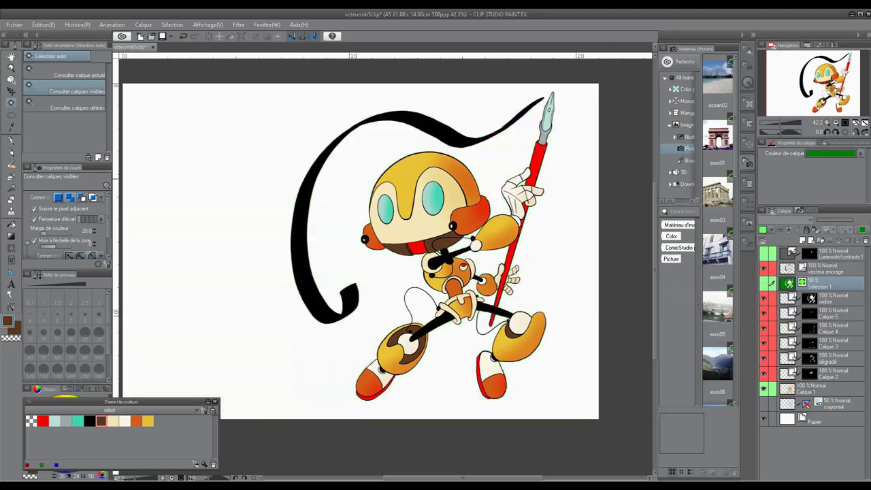
Step: On the ombre layer, paint brown shadow strokes along the helmet's right edge and the red ear piece with Plume G at size 25
left_click(11, 68)
left_click_drag(479, 173, 571, 173)
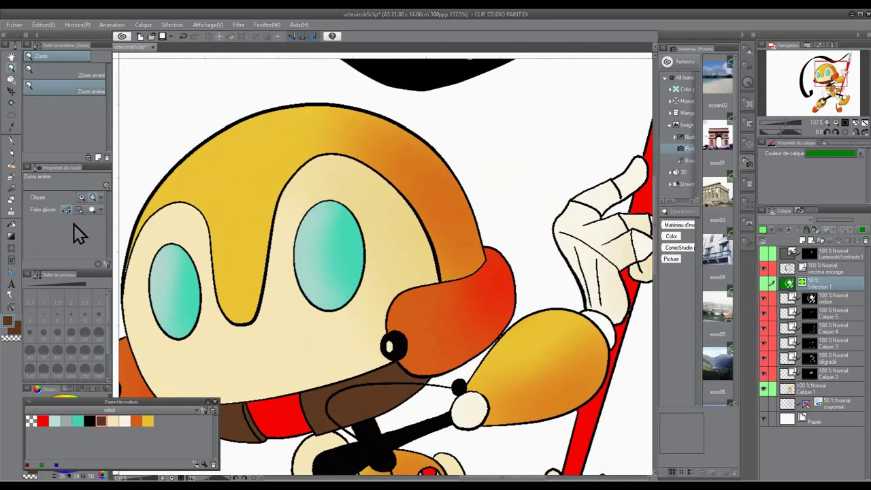
left_click(11, 145)
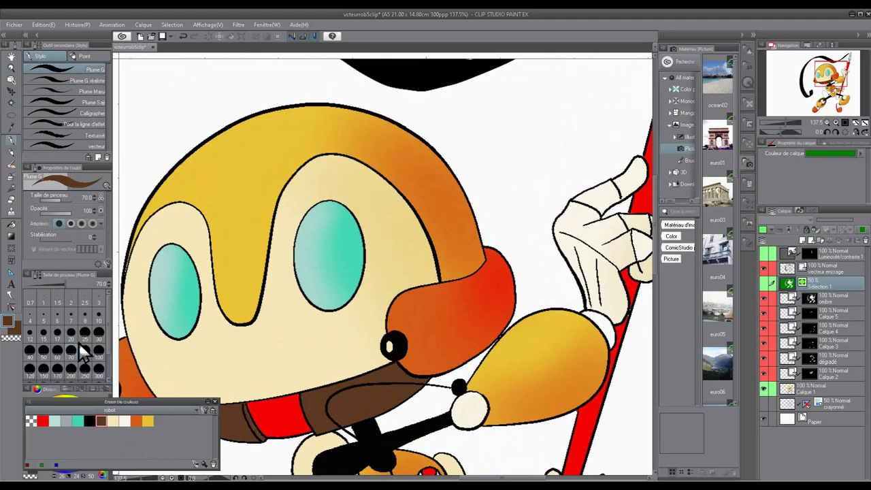
left_click(834, 302)
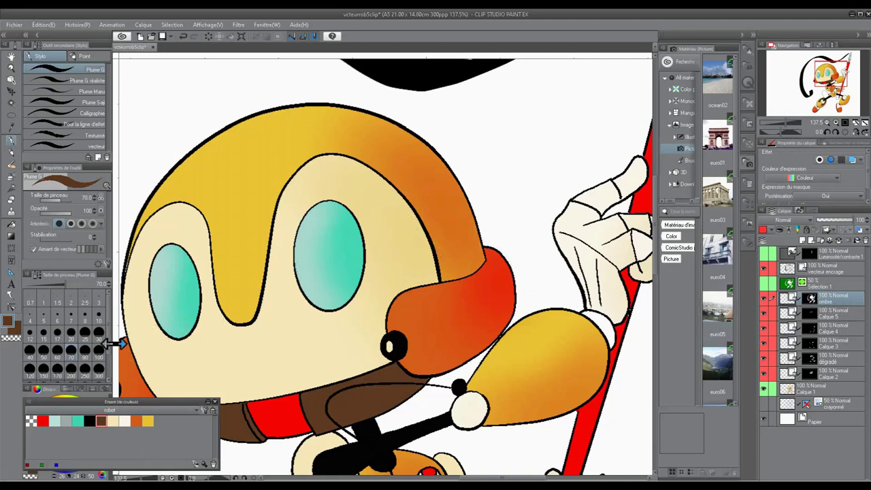
left_click(85, 332)
mouse_move(391, 129)
left_mouse_down()
mouse_move(421, 147)
mouse_move(466, 198)
mouse_move(483, 259)
left_mouse_up()
left_click_drag(399, 129, 460, 194)
left_click_drag(501, 256, 514, 304)
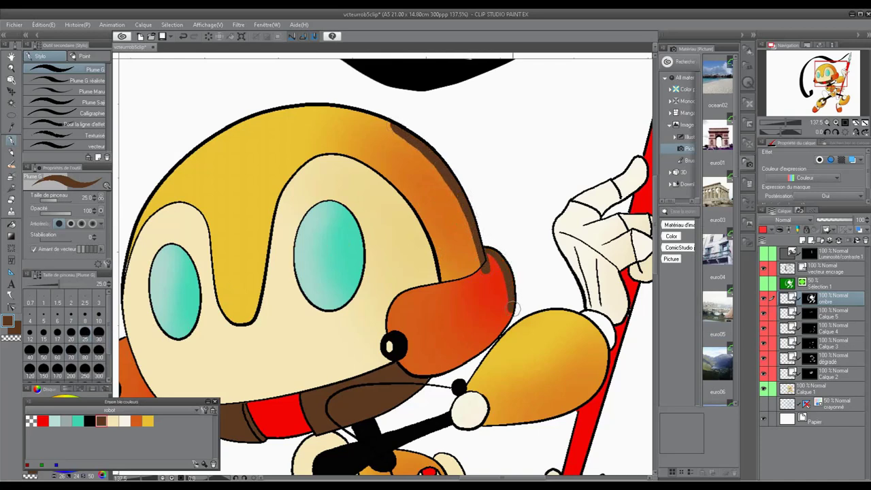
Step: Widen the brown shadow inward across the helmet's right side and ear piece, filling the remaining gaps with further strokes
mouse_move(485, 342)
left_mouse_down()
mouse_move(472, 350)
mouse_move(467, 272)
mouse_move(430, 189)
mouse_move(393, 140)
mouse_move(335, 102)
mouse_move(419, 155)
mouse_move(454, 199)
mouse_move(477, 260)
mouse_move(442, 186)
left_mouse_up()
mouse_move(474, 273)
left_mouse_down()
mouse_move(481, 338)
mouse_move(481, 274)
mouse_move(489, 328)
mouse_move(487, 267)
left_mouse_up()
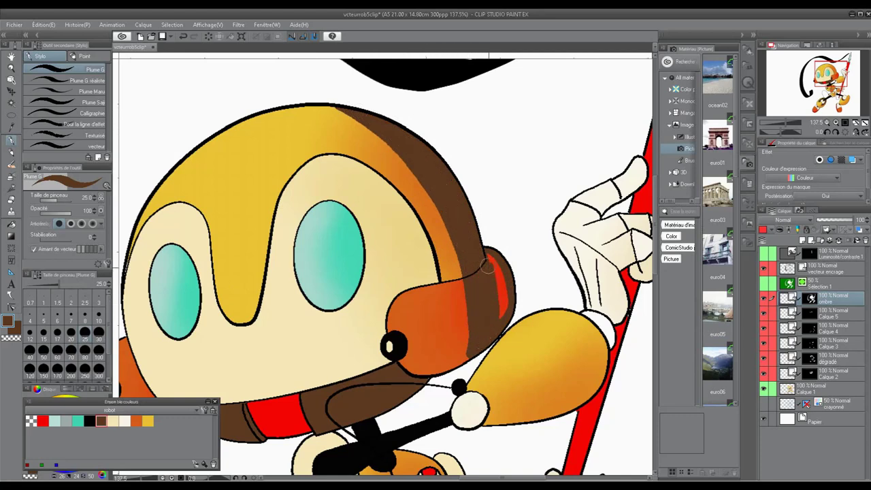
left_click_drag(501, 320, 487, 254)
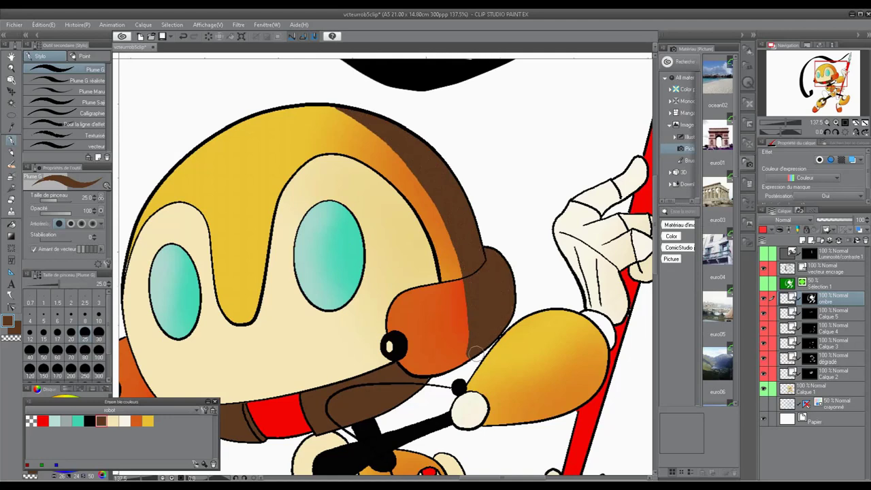
mouse_move(464, 364)
left_mouse_down()
mouse_move(467, 330)
mouse_move(449, 285)
mouse_move(457, 285)
left_mouse_up()
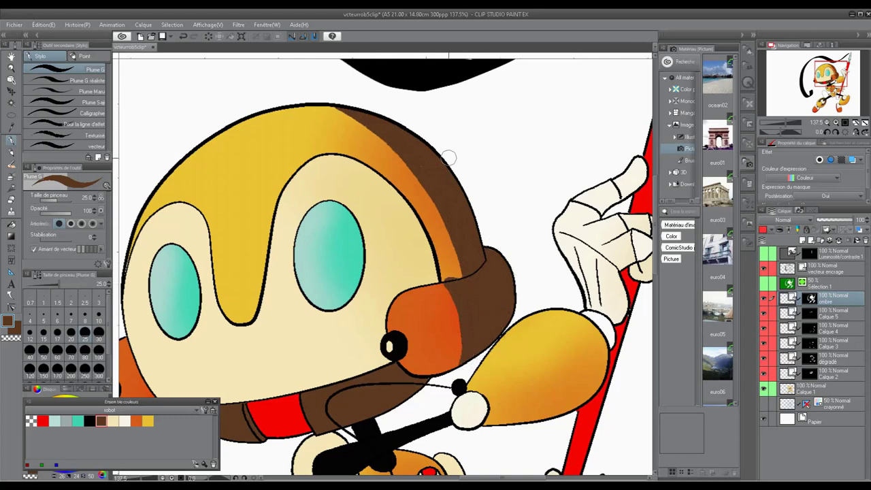
Step: Simplify the vector lines of the brown shadow along the helmet and ear piece with Simplifier ligne vectorielle at size 100
left_click(11, 306)
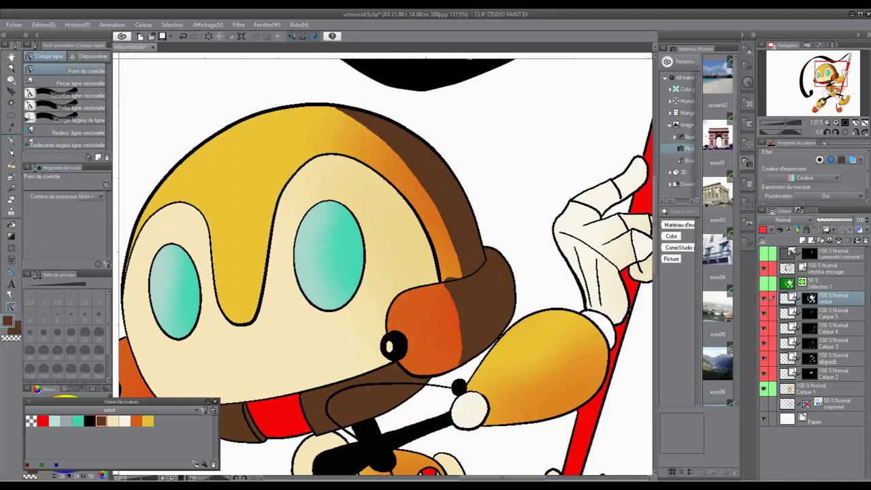
mouse_move(457, 276)
left_click(88, 98)
mouse_move(336, 102)
left_mouse_down()
mouse_move(398, 128)
mouse_move(479, 232)
mouse_move(481, 275)
mouse_move(449, 286)
mouse_move(462, 313)
mouse_move(464, 367)
mouse_move(493, 309)
mouse_move(501, 265)
mouse_move(504, 224)
left_mouse_up()
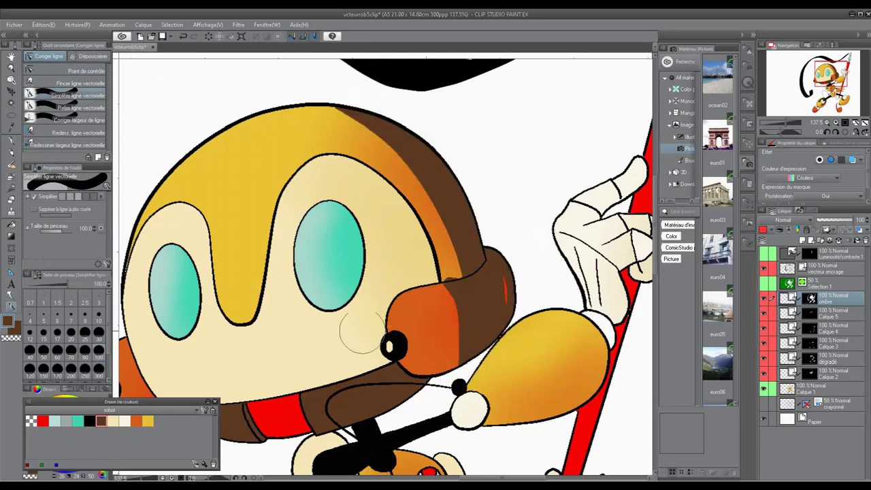
Step: Adjust the shadow's control points to close the gap on the ear piece, and trim its upper edge with Plume G in transparent colour
left_click(11, 68)
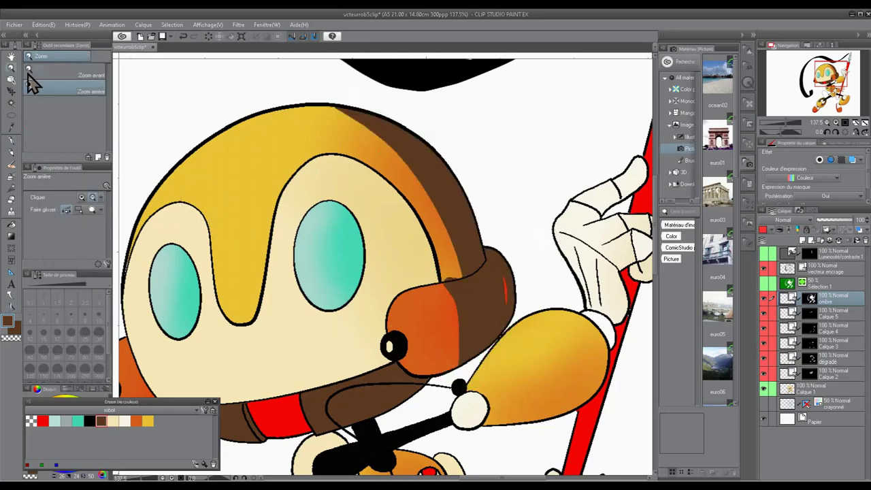
left_click(11, 306)
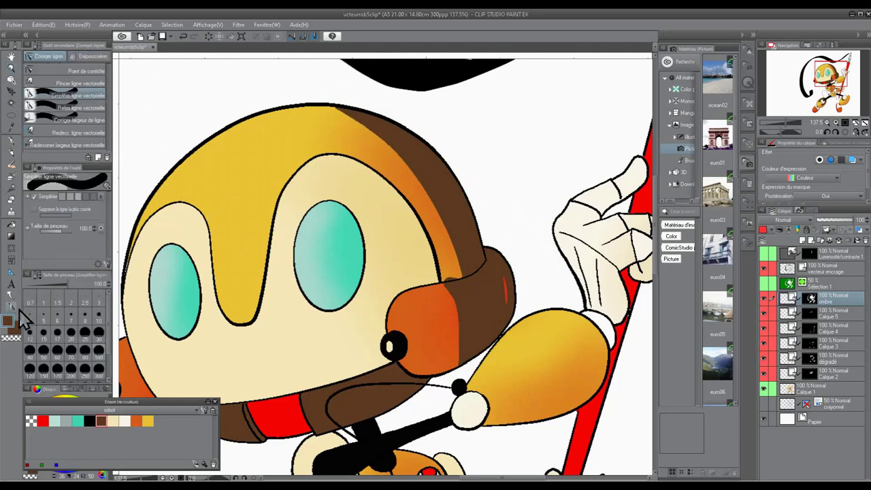
left_click(88, 71)
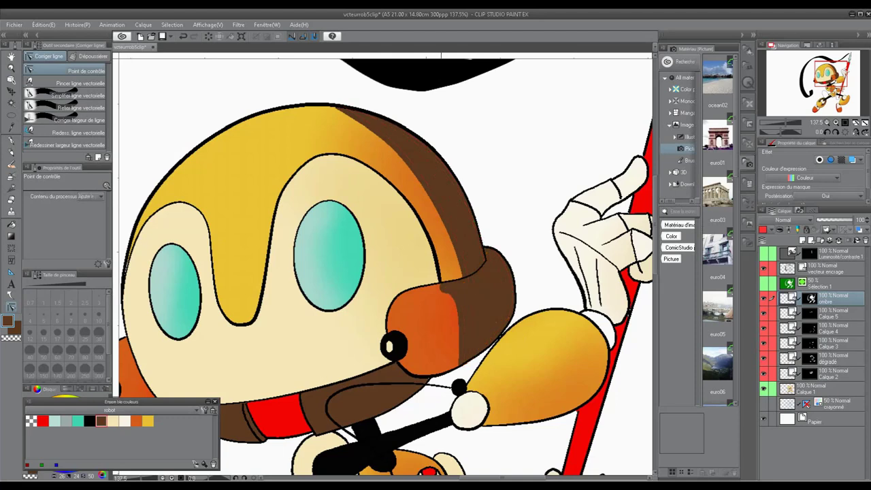
left_click(11, 339)
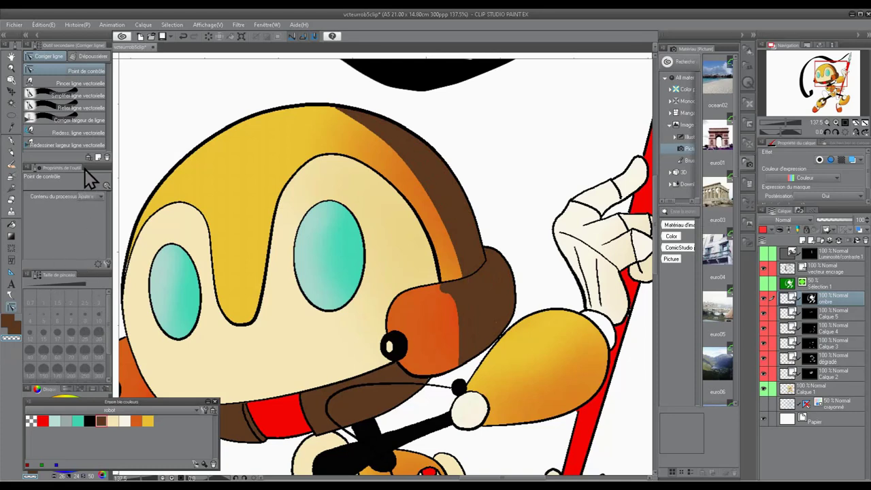
left_click(11, 140)
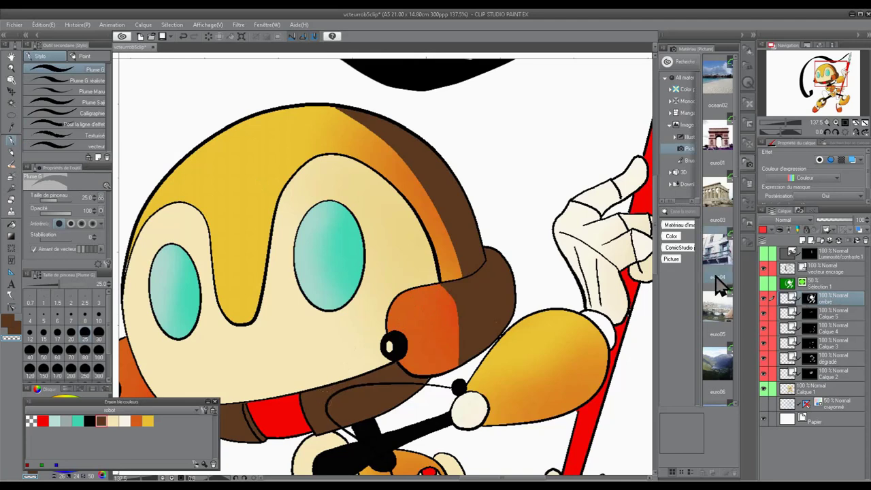
Step: Show the Luminosité/contraste 1 layer and set the ombre layer's opacity to 25%
left_click(763, 253)
left_click(763, 268)
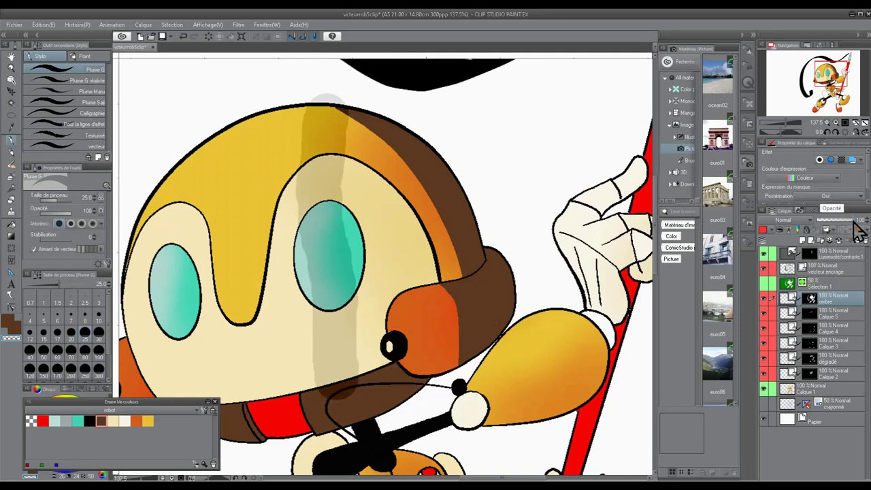
left_click_drag(853, 220, 824, 223)
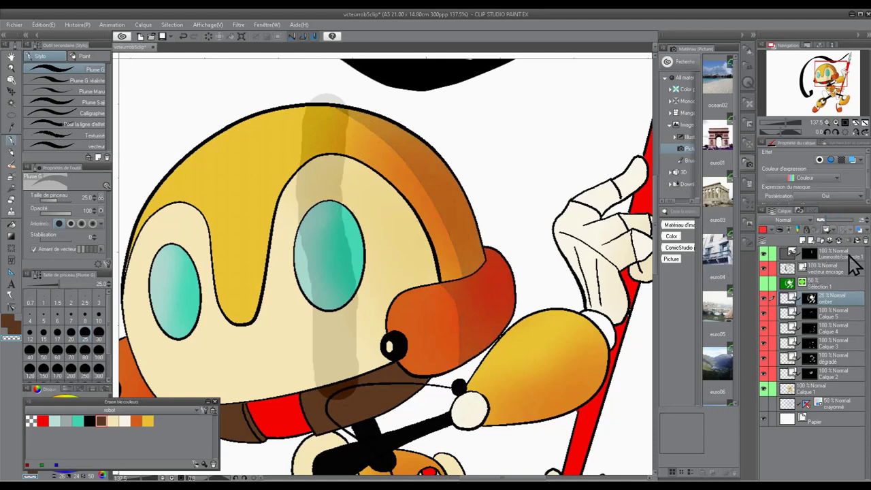
left_click(851, 253)
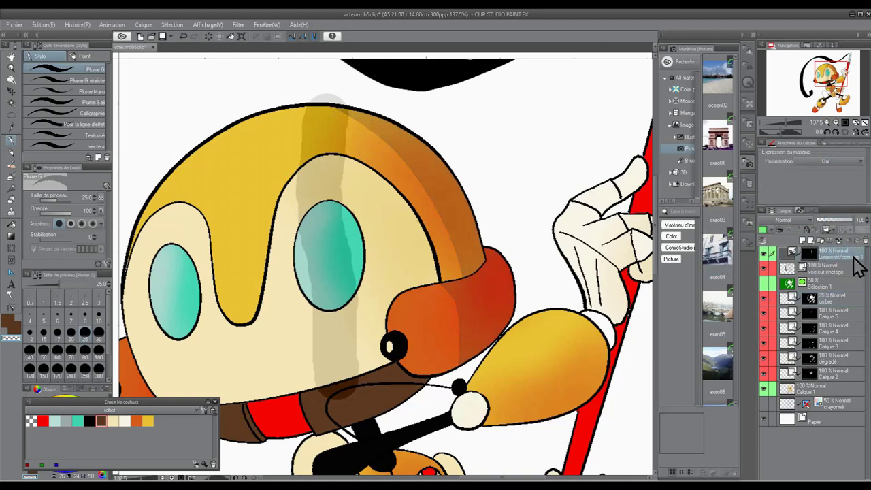
left_click(833, 303)
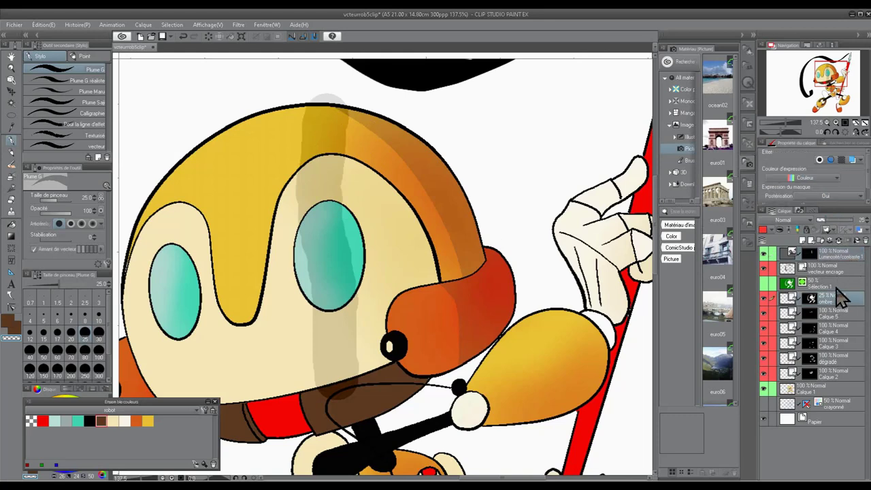
Step: Change the image resolution settings to enlarge the picture to a width of 100 cm
left_click(11, 67)
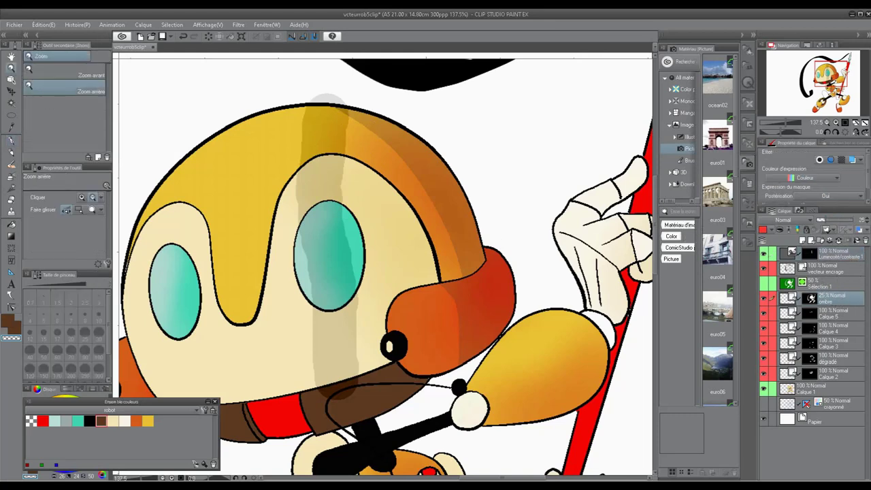
left_click_drag(435, 166, 452, 166)
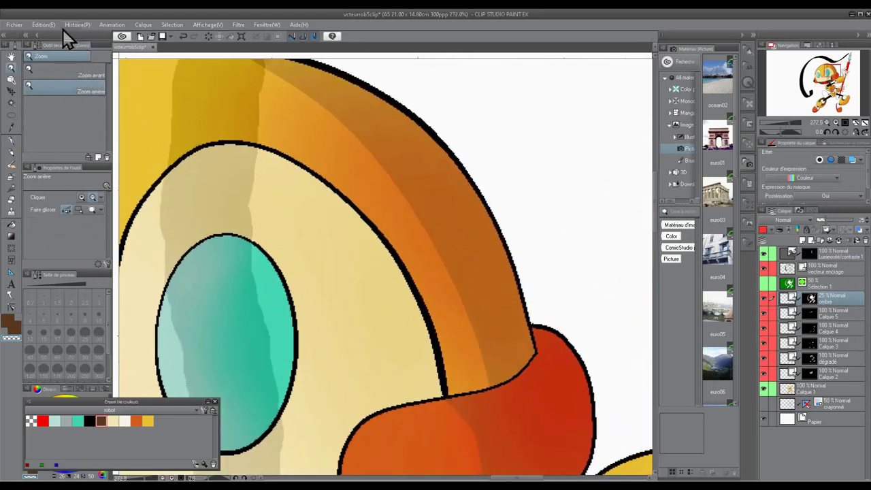
left_click(45, 25)
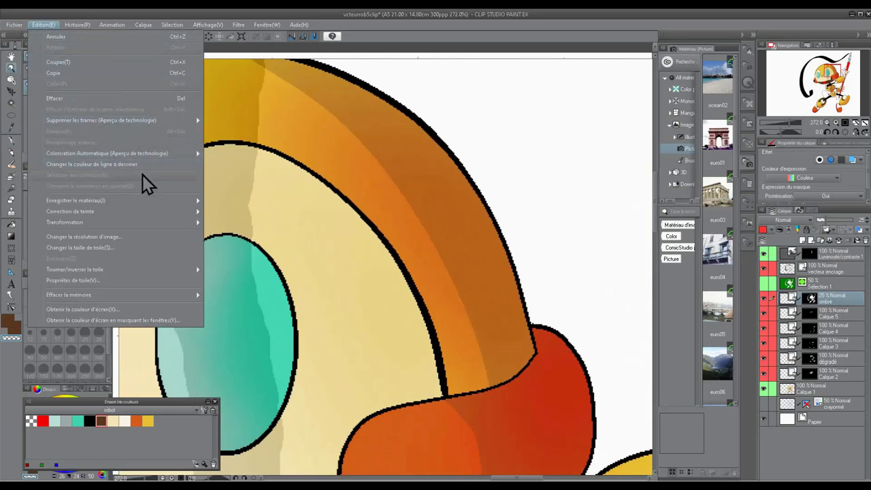
left_click(161, 238)
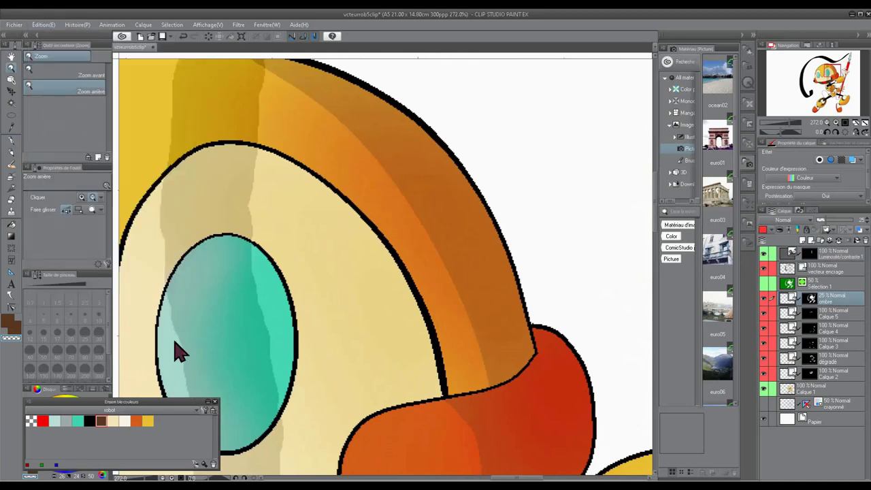
double_click(400, 230)
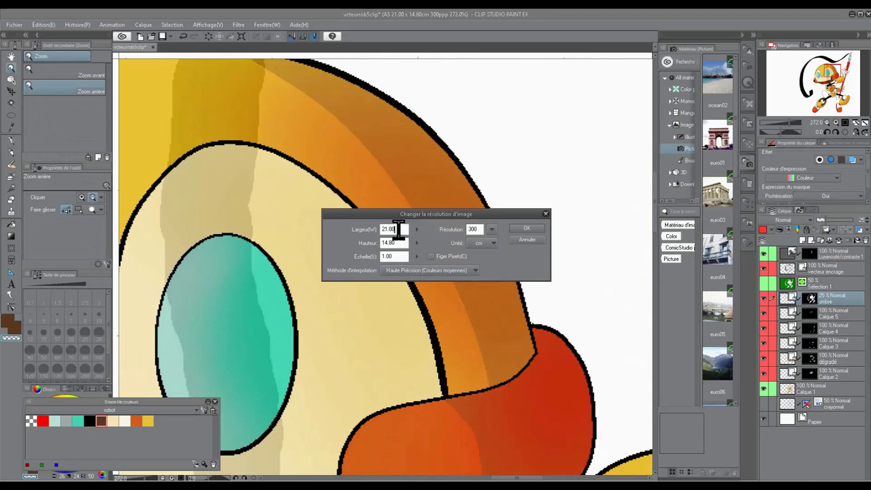
type("1")
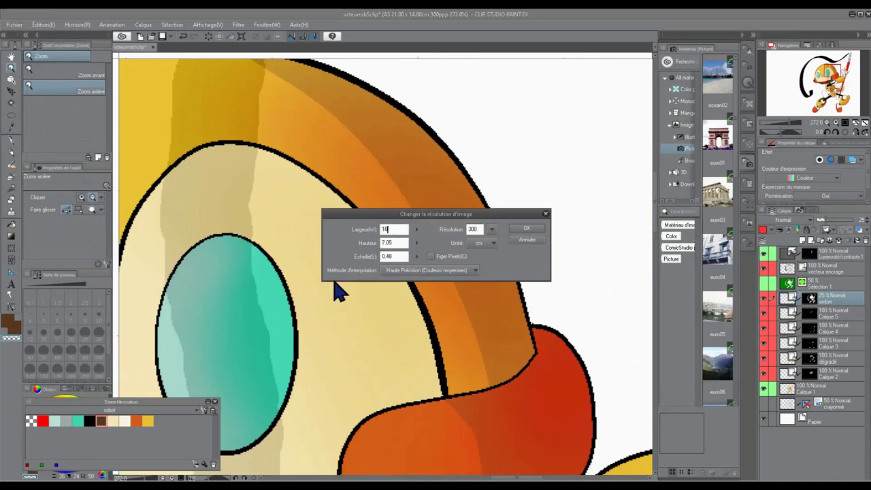
left_click(531, 230)
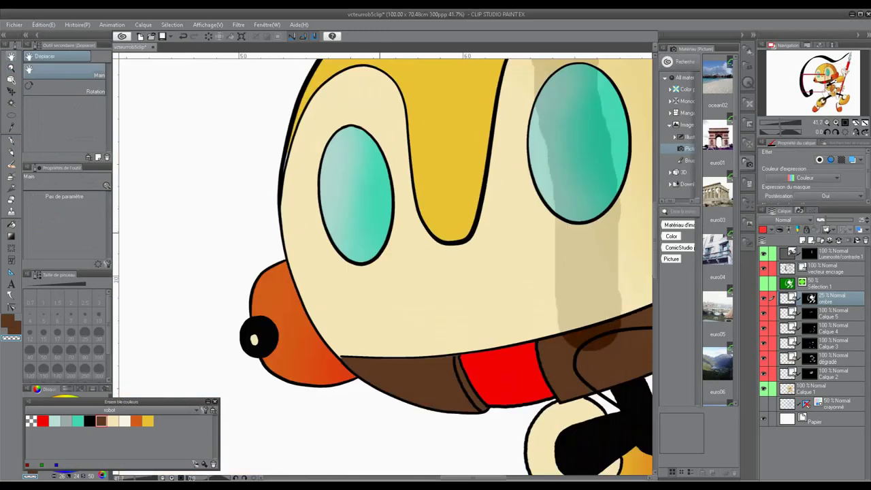
Step: Examine the enlarged shadow edges around the helmet and eye, and undo the image resize
left_click_drag(462, 204, 280, 398)
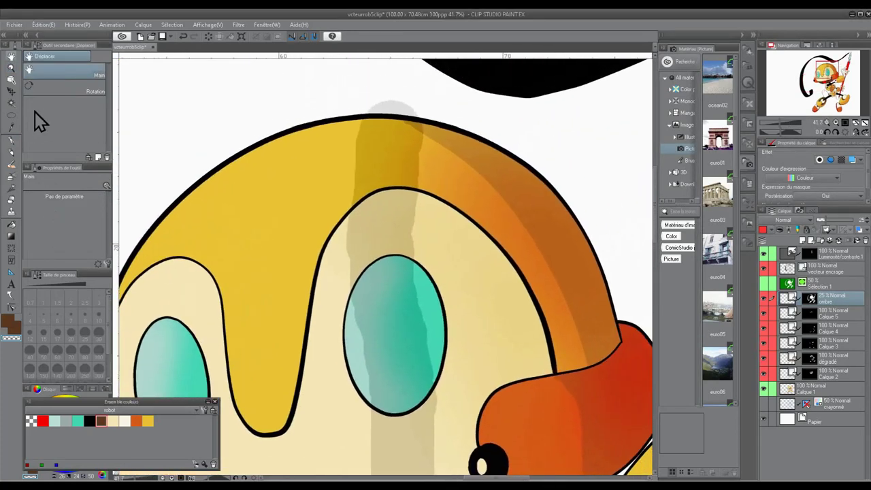
left_click(10, 68)
left_click_drag(570, 415, 612, 413)
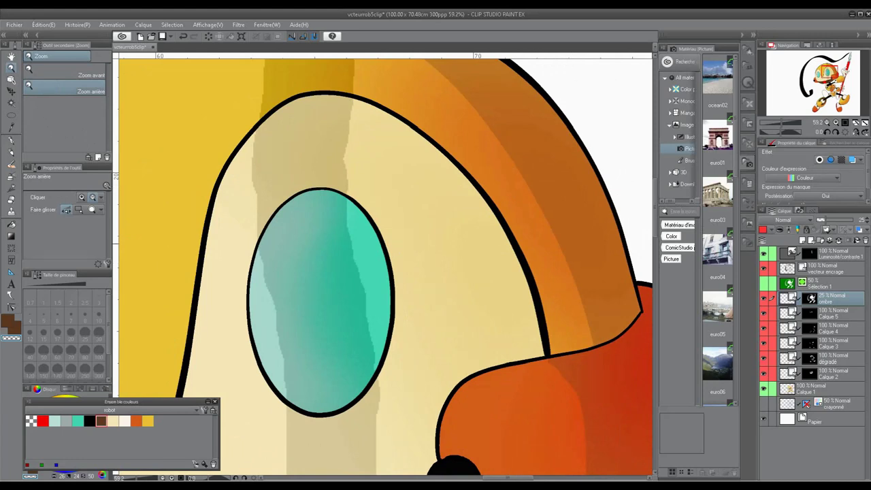
left_click_drag(347, 130, 373, 142)
scroll(381, 265, "down", 5)
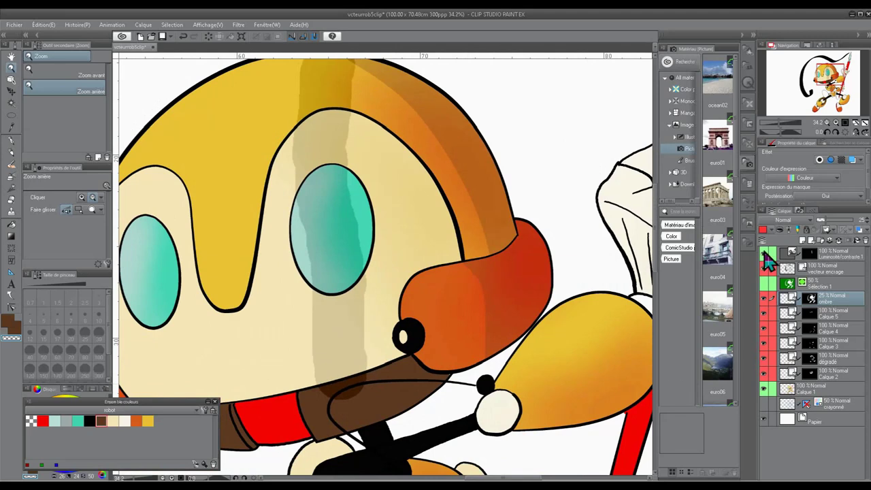
key("ctrl+z")
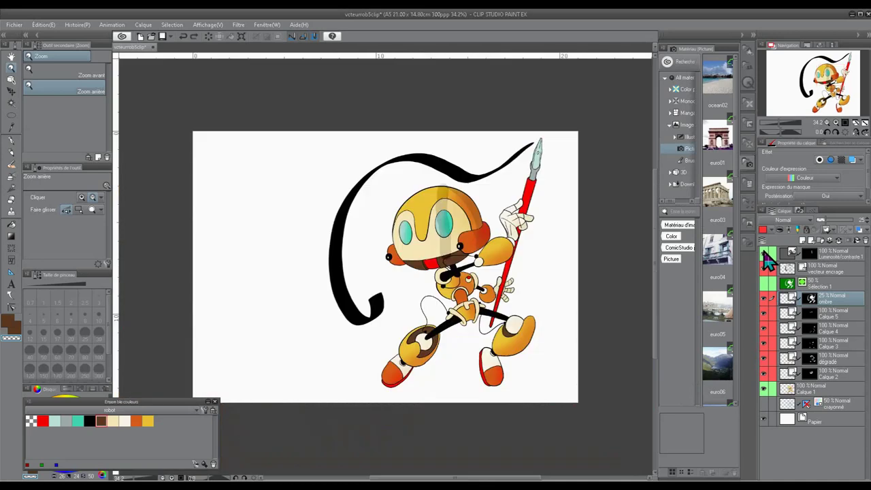
Step: Hide the Luminosité/contraste 1 layer and delete it
left_click_drag(469, 211, 572, 211)
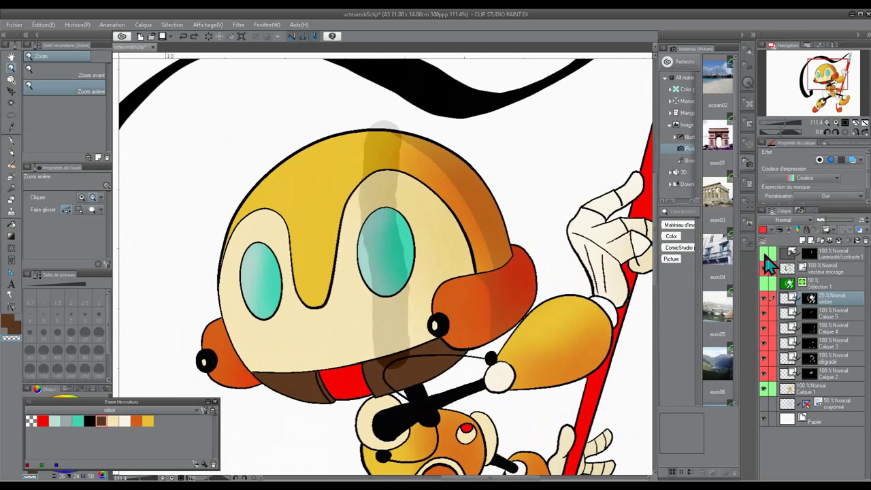
left_click(765, 255)
left_click(844, 254)
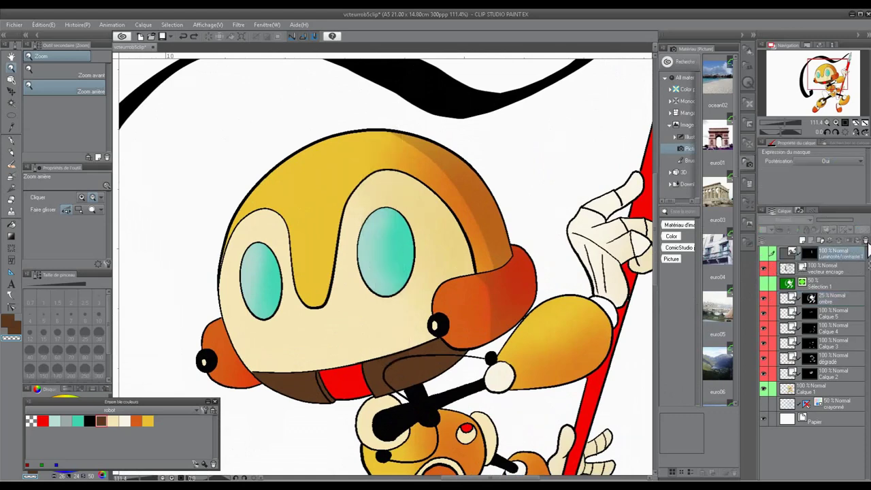
left_click(866, 241)
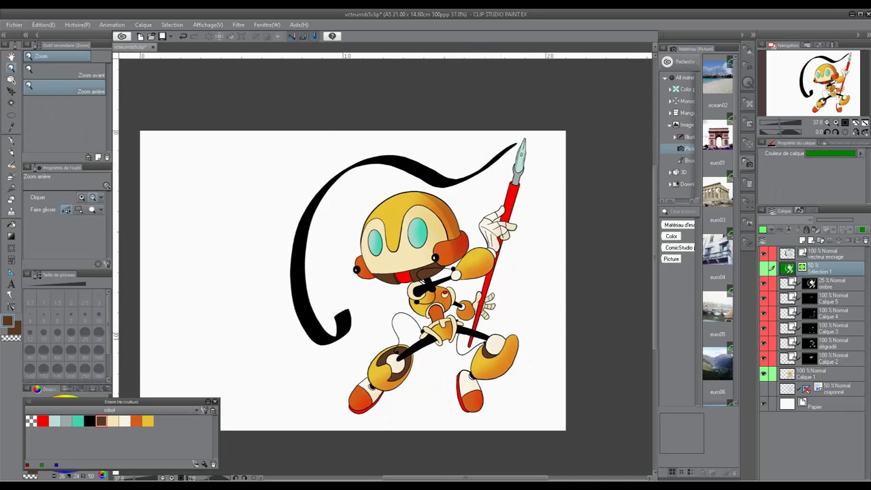
Step: Auto-select the white background around the robot from the visible layers and convert the selection into a selection layer
left_click(11, 103)
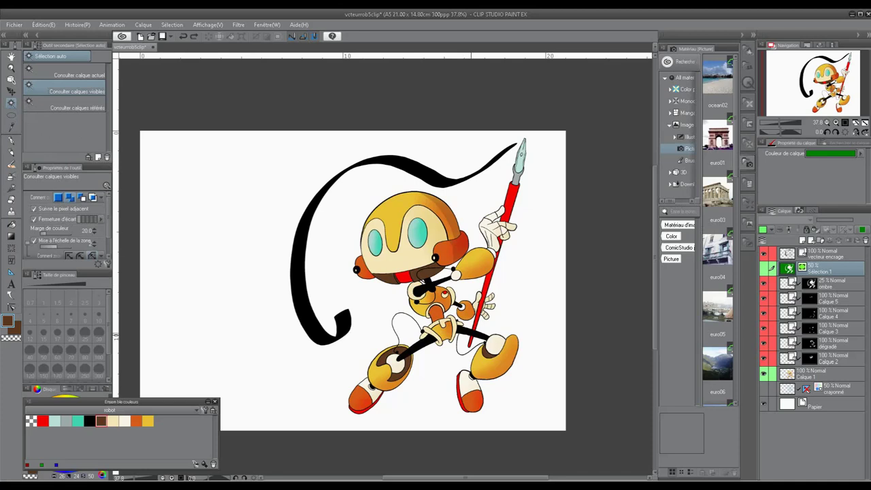
left_click(231, 225)
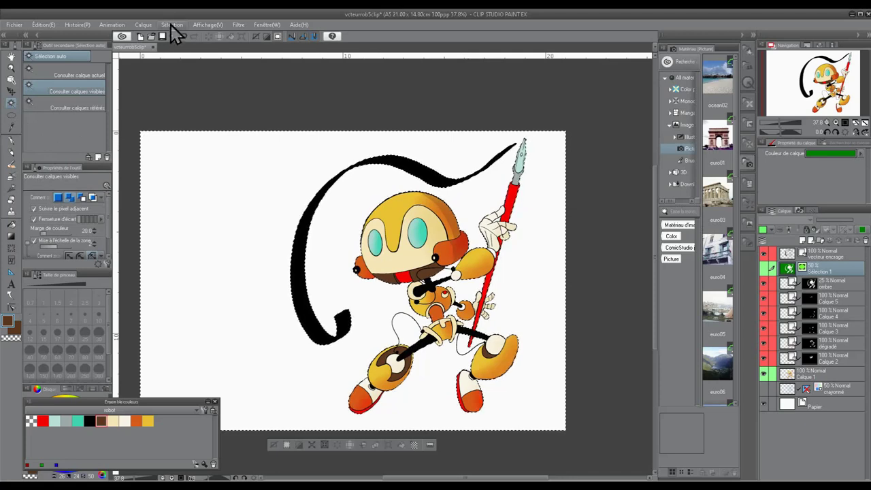
left_click(171, 25)
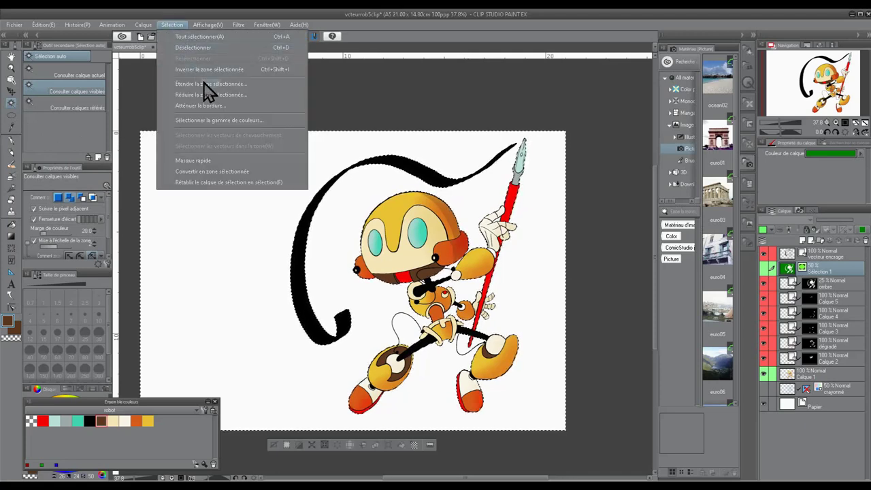
left_click(243, 181)
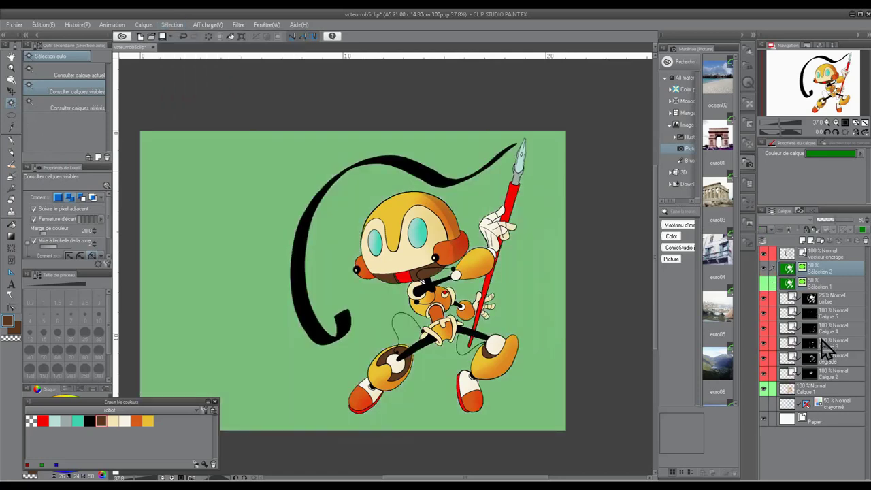
Step: Hide the layers from ombre down to Calque 1, and the vecteur encrage layer
left_click_drag(765, 300, 767, 392)
left_click(766, 390)
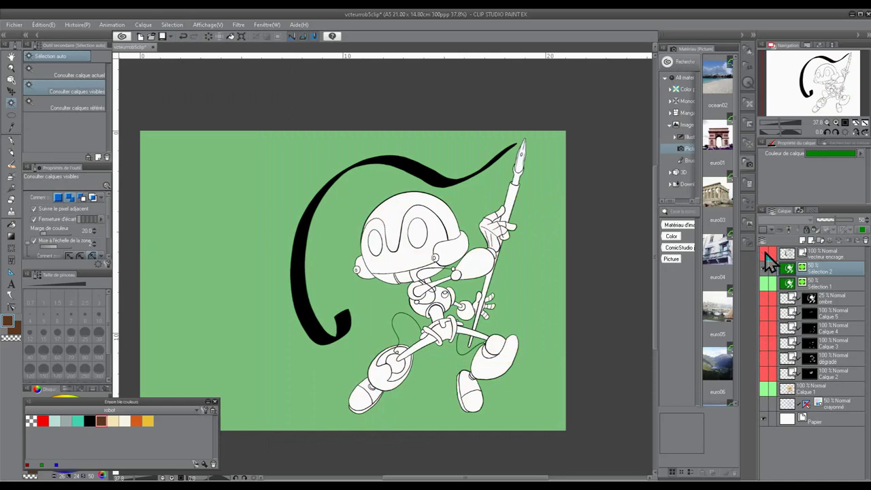
left_click(766, 254)
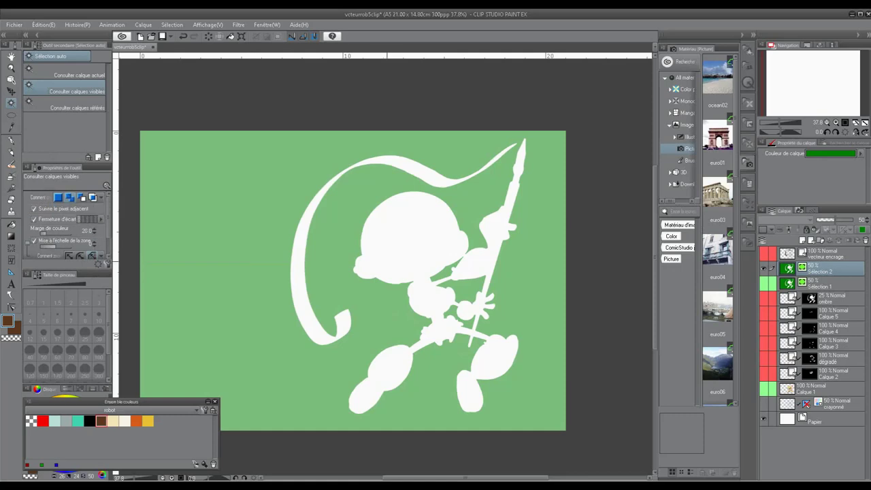
Step: Auto-select the white robot silhouette, add a new vector layer and mask it to that selection
left_click(436, 242)
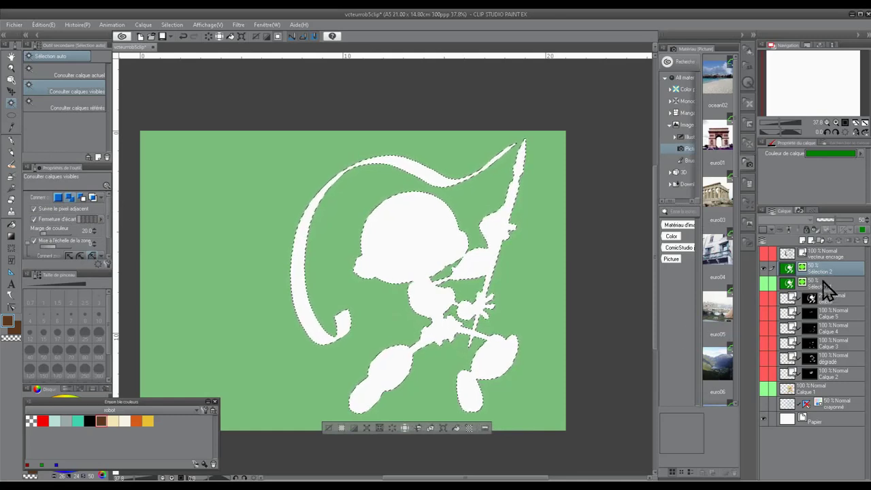
left_click(811, 241)
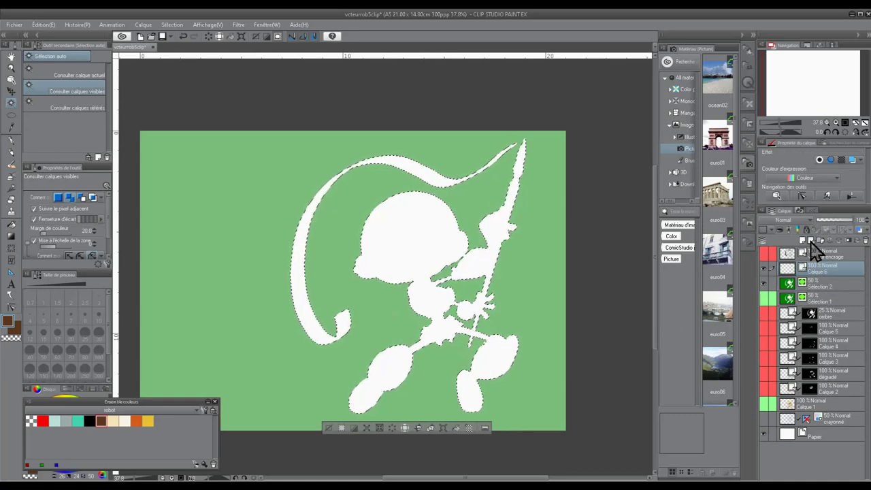
left_click(848, 241)
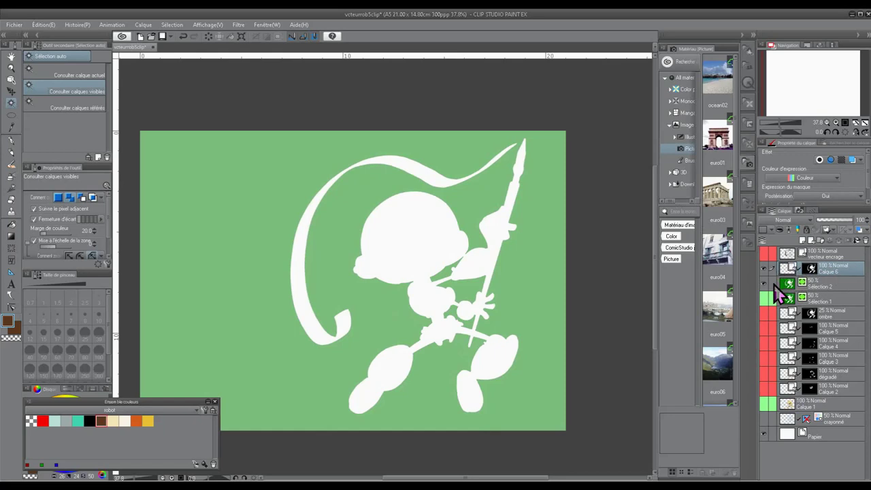
Step: Show the layers from ombre down to Calque 1 and the vecteur encrage layer, and hide both selection layers
left_click_drag(763, 298, 762, 391)
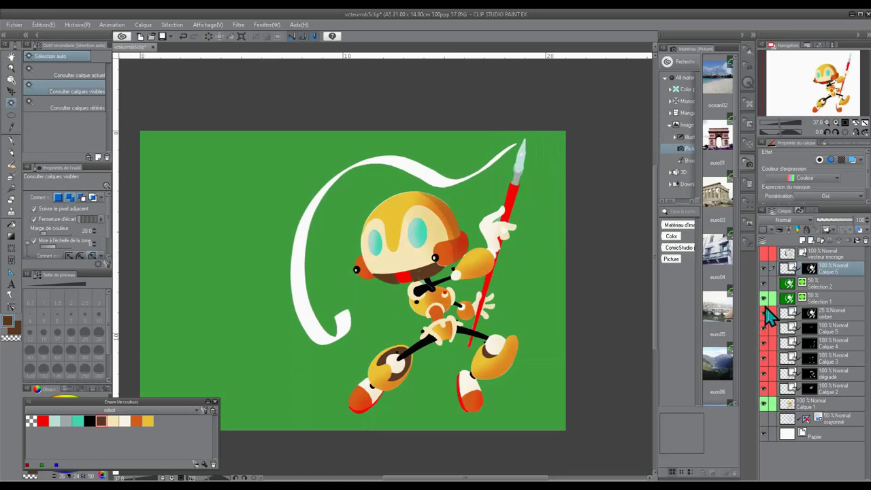
left_click(763, 298)
left_click(763, 254)
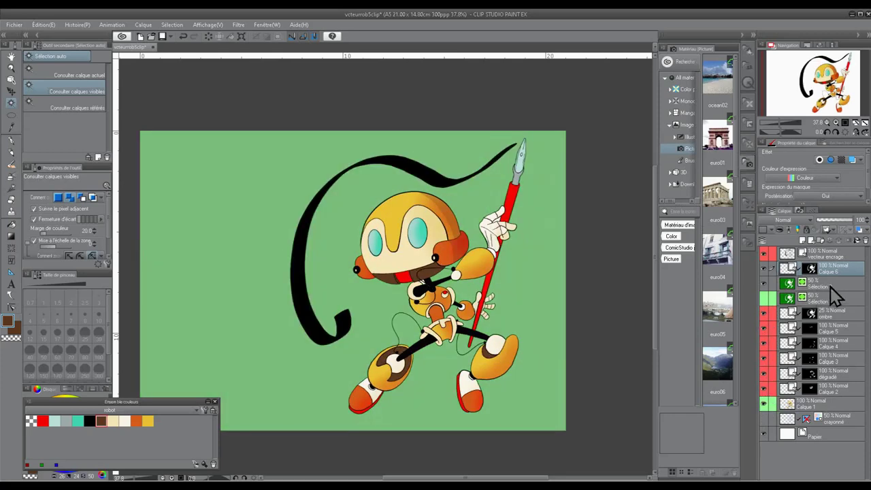
left_click(765, 283)
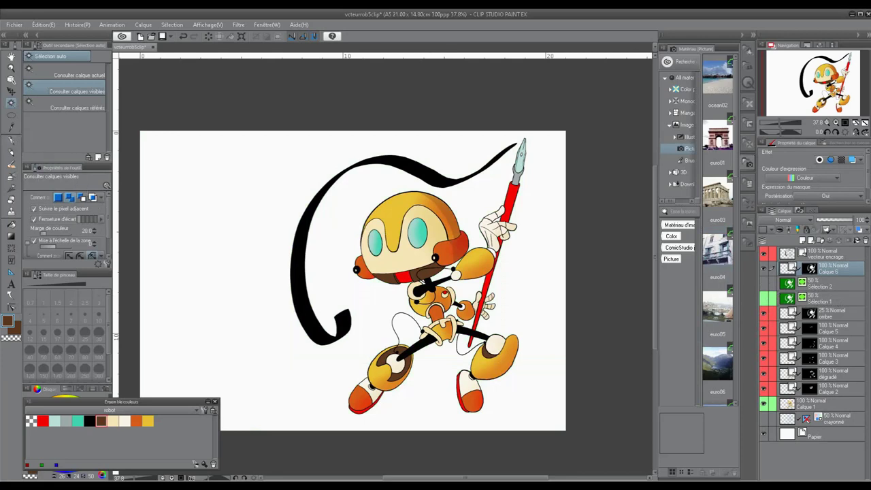
Step: Paint a brown shadow along the outer edge of the raised yellow lower leg with the size 30 Plume G pen on Calque 6
left_click(12, 143)
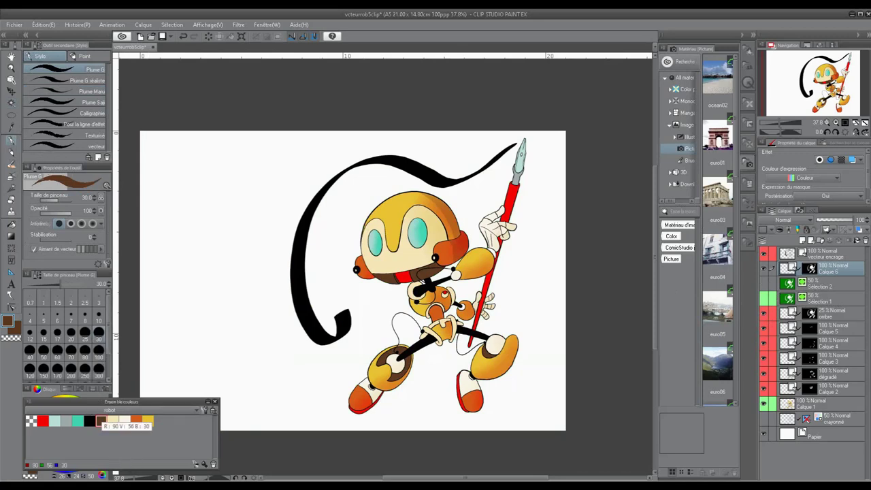
left_click(11, 79)
left_click_drag(514, 380, 554, 362)
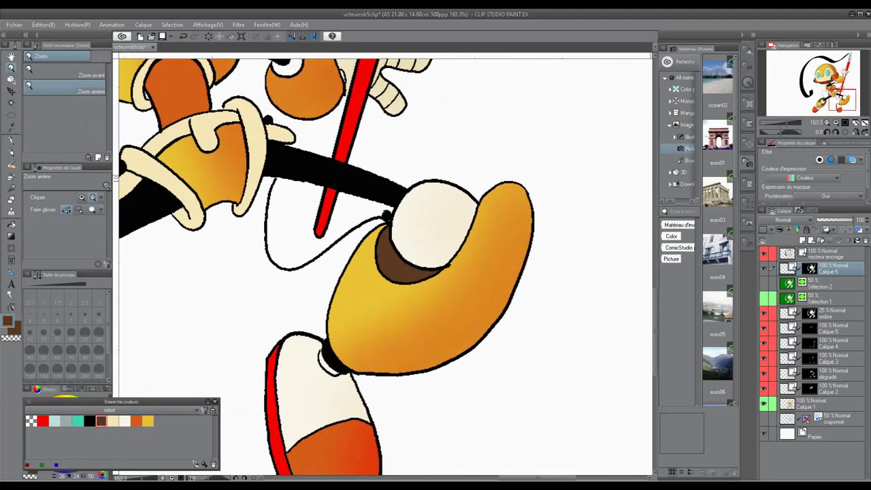
left_click(11, 143)
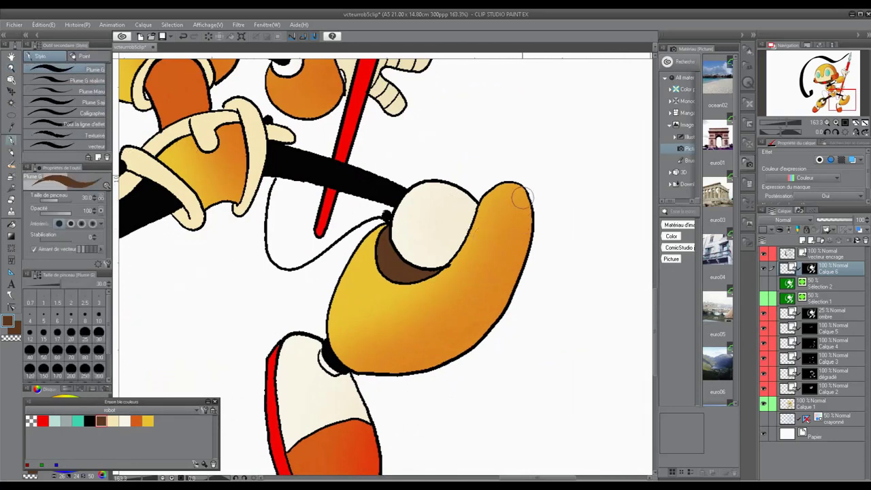
mouse_move(519, 192)
left_mouse_down()
mouse_move(529, 219)
mouse_move(525, 251)
mouse_move(506, 297)
mouse_move(471, 341)
mouse_move(411, 369)
mouse_move(363, 371)
mouse_move(342, 360)
mouse_move(398, 372)
mouse_move(459, 345)
mouse_move(507, 296)
mouse_move(522, 191)
mouse_move(506, 280)
left_mouse_up()
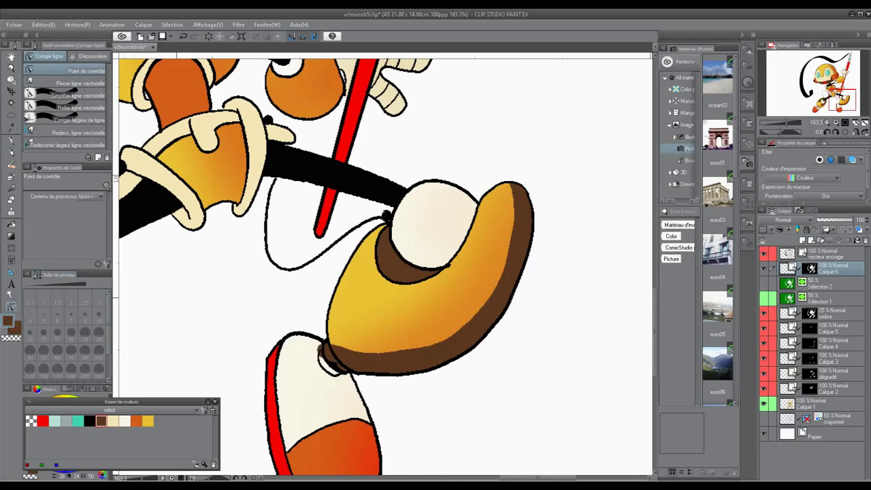
Step: Simplify the vector line of the leg's brown shadow and reduce the opacity of Calque 6
left_click(96, 97)
mouse_move(515, 188)
left_mouse_down()
mouse_move(512, 263)
mouse_move(477, 324)
mouse_move(417, 368)
mouse_move(357, 364)
mouse_move(301, 337)
left_mouse_up()
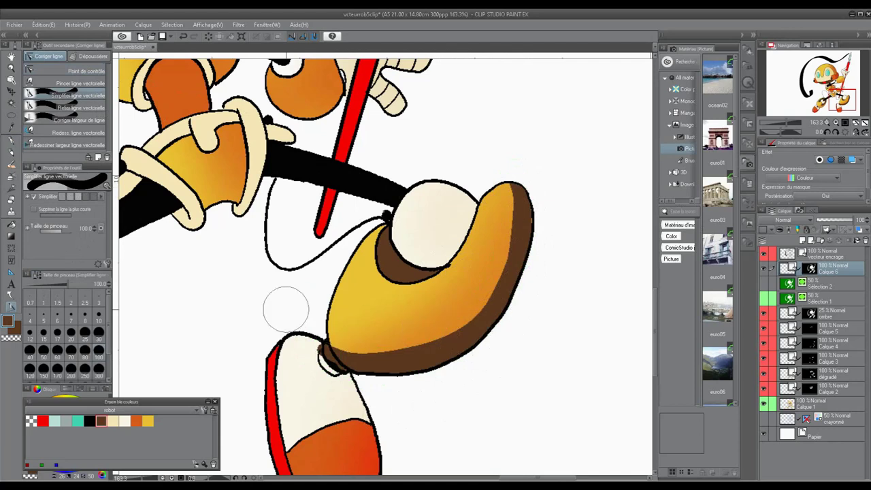
left_click(81, 71)
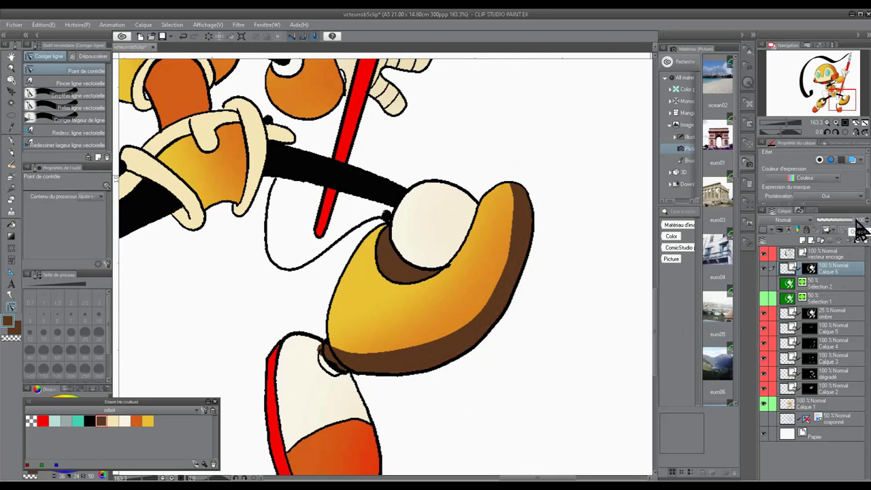
left_click_drag(856, 228, 828, 230)
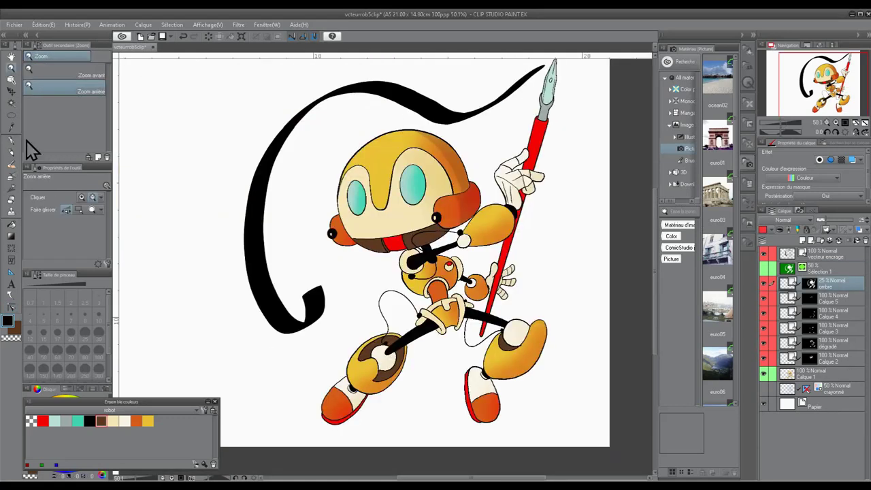
Step: Paint black shadows on the raised yellow forearm and the adjoining staff on the ombre layer, using Plume G at size 25
left_click(11, 141)
left_click(11, 68)
left_click_drag(519, 219, 578, 219)
left_click(11, 141)
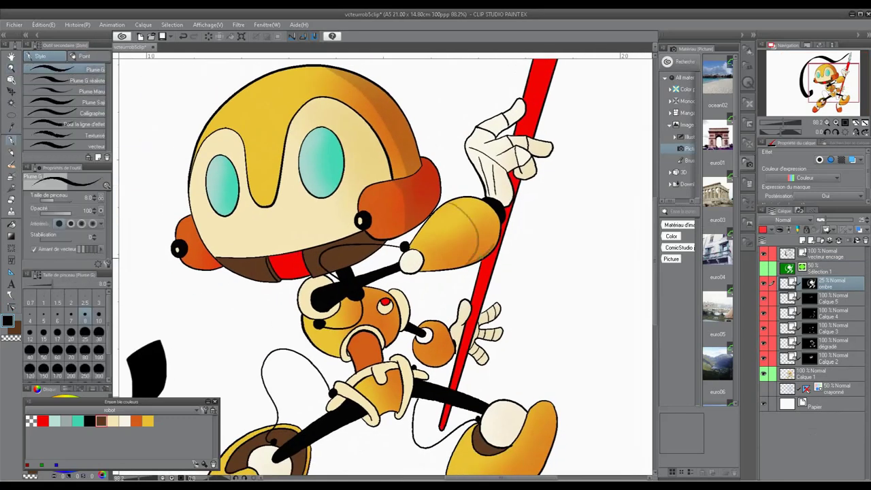
left_click(85, 332)
mouse_move(485, 211)
left_mouse_down()
mouse_move(490, 222)
mouse_move(457, 199)
mouse_move(578, 211)
left_mouse_up()
left_click(11, 68)
left_click(11, 141)
mouse_move(324, 172)
left_mouse_down()
mouse_move(427, 269)
mouse_move(414, 391)
mouse_move(507, 327)
mouse_move(548, 265)
mouse_move(563, 179)
left_mouse_up()
Step: Paint shadows over the lowered hand and across its orange forearm with Plume G at size 25
left_click(11, 68)
left_click_drag(502, 216, 417, 216)
left_click_drag(484, 340, 537, 340)
left_click(11, 141)
mouse_move(400, 264)
left_mouse_down()
mouse_move(402, 355)
mouse_move(418, 325)
left_mouse_up()
mouse_move(519, 252)
left_mouse_down()
mouse_move(486, 305)
mouse_move(506, 368)
mouse_move(453, 225)
mouse_move(462, 253)
mouse_move(449, 282)
left_mouse_up()
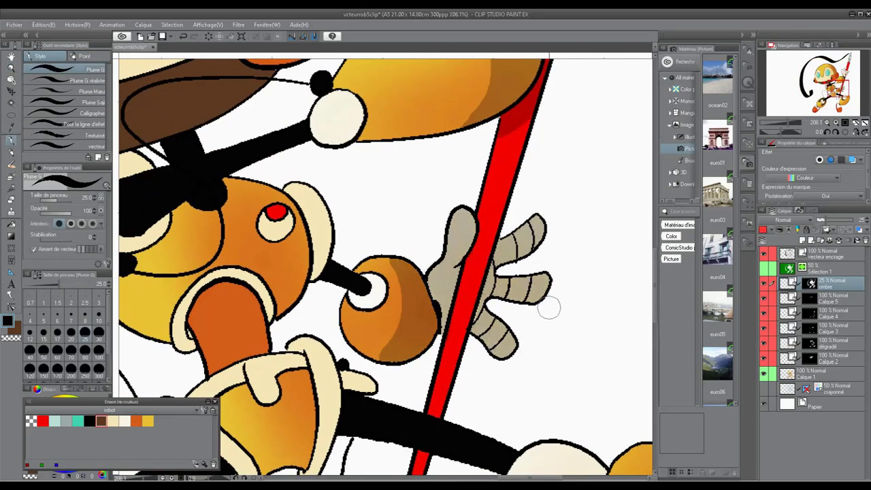
Step: Paint and fill a shadow on the robot's orange abdomen between the chest and the waist
left_click(10, 68)
left_click_drag(476, 215, 505, 215)
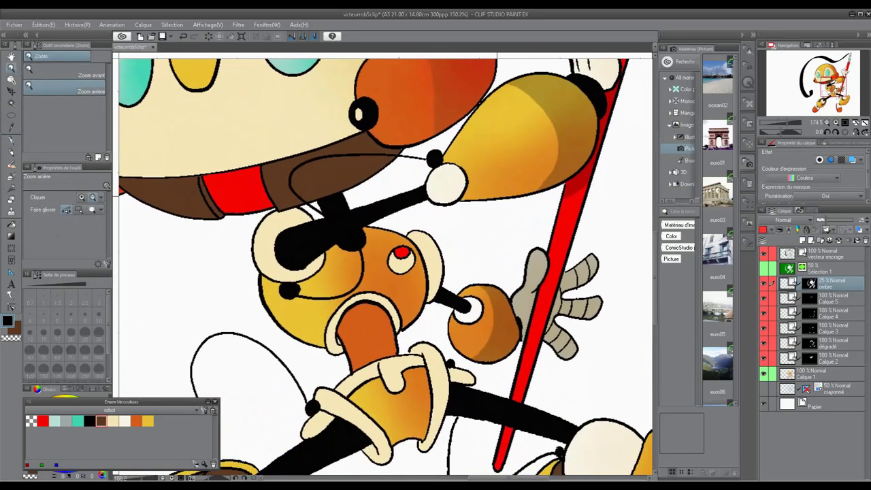
left_click(11, 141)
mouse_move(337, 239)
left_mouse_down()
mouse_move(404, 434)
mouse_move(370, 376)
left_mouse_up()
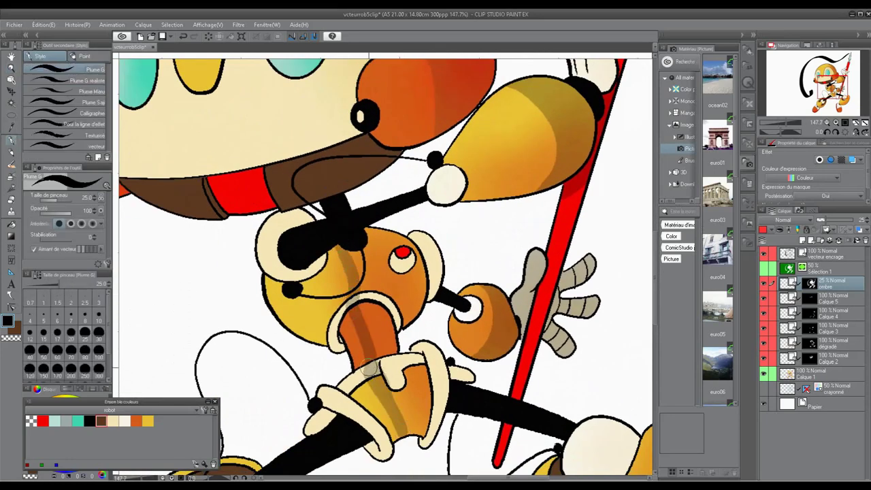
left_click(11, 225)
left_click_drag(342, 241, 368, 364)
Step: Shade the far side of the chest, its shoulder ring, the waist piece and the white ball of the raised elbow
left_click(11, 141)
mouse_move(409, 243)
left_mouse_down()
mouse_move(422, 283)
mouse_move(405, 321)
left_mouse_up()
mouse_move(397, 240)
left_mouse_down()
mouse_move(412, 273)
mouse_move(373, 291)
mouse_move(392, 369)
mouse_move(416, 361)
mouse_move(396, 356)
mouse_move(425, 438)
mouse_move(444, 369)
left_mouse_up()
mouse_move(411, 234)
left_mouse_down()
mouse_move(432, 293)
mouse_move(423, 269)
left_mouse_up()
mouse_move(450, 166)
left_mouse_down()
mouse_move(452, 205)
mouse_move(450, 178)
left_mouse_up()
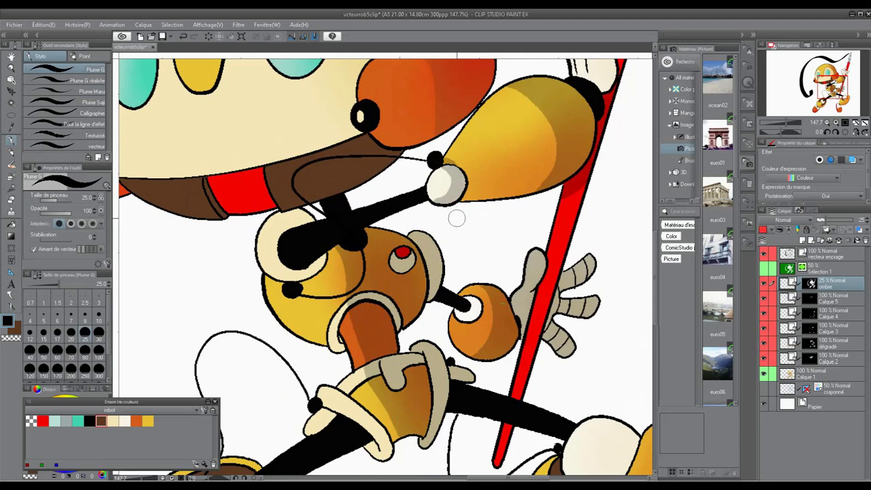
Step: Simplify the vector lines of the raised forearm's shadow and reshape its edge with control points
mouse_move(550, 116)
left_mouse_down()
mouse_move(495, 211)
mouse_move(548, 131)
left_mouse_up()
left_click(12, 306)
mouse_move(506, 196)
left_mouse_down()
mouse_move(556, 138)
mouse_move(519, 82)
left_mouse_up()
left_click_drag(575, 95, 630, 95)
left_click(84, 70)
left_click_drag(521, 153, 522, 149)
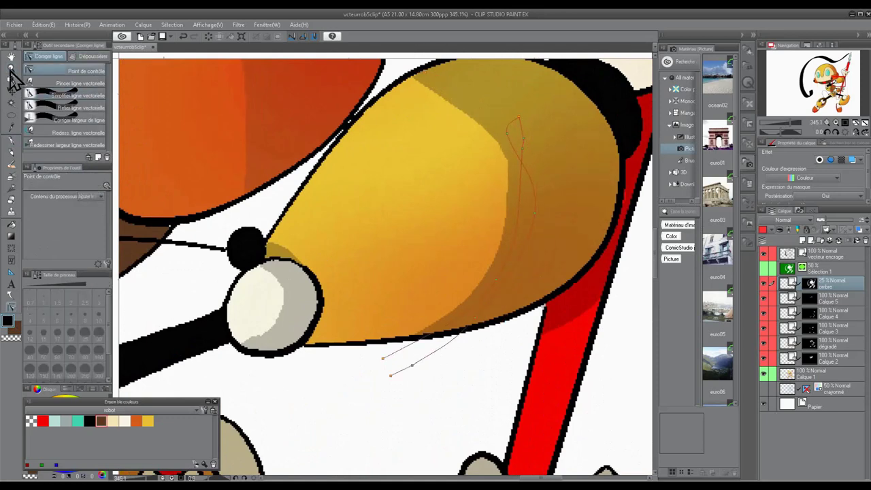
Step: Paint shadows along the outer side of the raised yellow lower leg and on the shoe below it
left_click(11, 68)
left_click_drag(531, 217, 415, 218)
left_click_drag(595, 374, 647, 374)
left_click(11, 56)
left_click_drag(408, 292, 406, 225)
left_click(11, 141)
mouse_move(540, 151)
left_mouse_down()
mouse_move(372, 311)
mouse_move(372, 458)
left_mouse_up()
mouse_move(545, 158)
left_mouse_down()
mouse_move(511, 283)
mouse_move(466, 309)
mouse_move(408, 317)
left_mouse_up()
mouse_move(376, 343)
left_mouse_down()
mouse_move(376, 327)
mouse_move(384, 455)
left_mouse_up()
Step: Simplify the vector lines of the raised leg and shoe shadows, and adjust a control point near the leg's upper tip
left_click(11, 307)
left_click_drag(401, 314, 535, 140)
left_click_drag(373, 441, 355, 318)
left_click(11, 68)
left_click_drag(560, 162, 619, 162)
left_click(10, 308)
left_click(82, 71)
left_click_drag(436, 217, 451, 208)
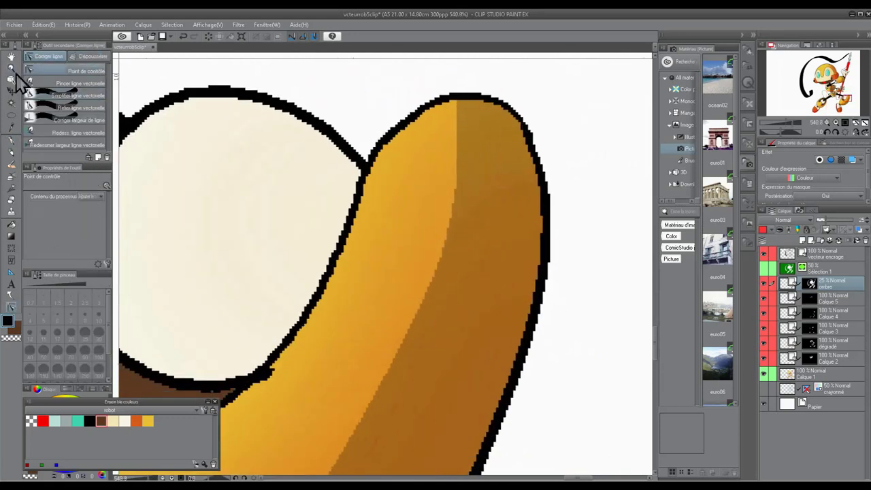
Step: Reduce the opacity of the ombre layer to 14%
left_click(10, 68)
left_click_drag(552, 209, 481, 209)
left_click_drag(558, 105, 573, 104)
left_click(823, 220)
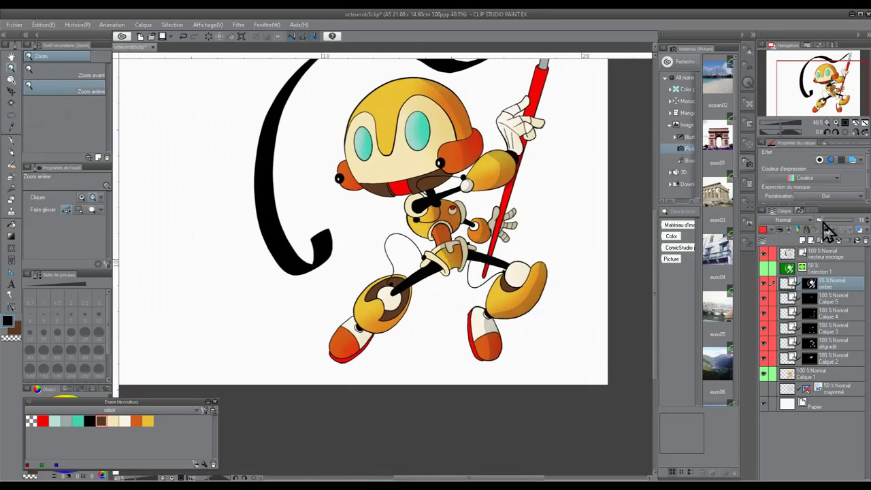
left_click_drag(823, 221, 823, 221)
Step: Add vector shadows to the extended leg's white knee ball, yellow lower leg and shoe
mouse_move(476, 131)
left_mouse_down()
mouse_move(514, 131)
mouse_move(486, 131)
left_mouse_up()
left_click_drag(330, 390, 353, 391)
left_click(12, 140)
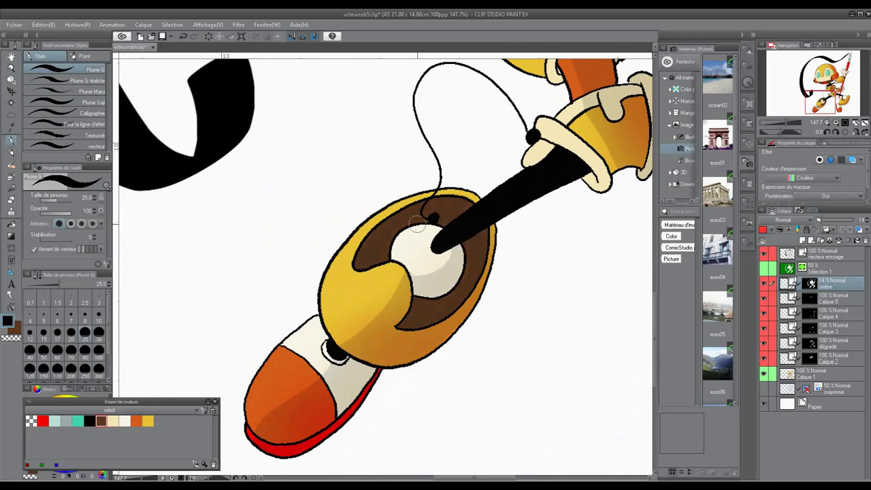
left_click_drag(360, 330, 272, 331)
left_click(12, 307)
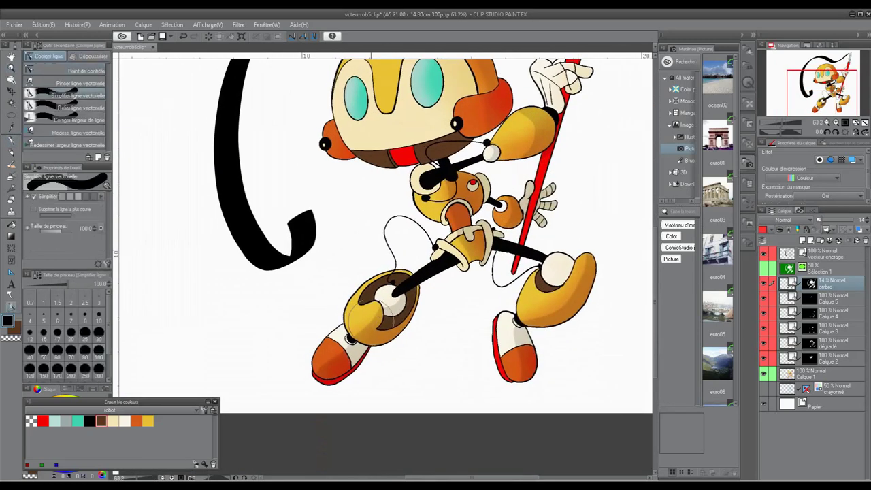
Step: Shade the raised leg's white knee ball and the raised hand holding the staff with the Plume G pen
key("p")
scroll(571, 267, "up", 4)
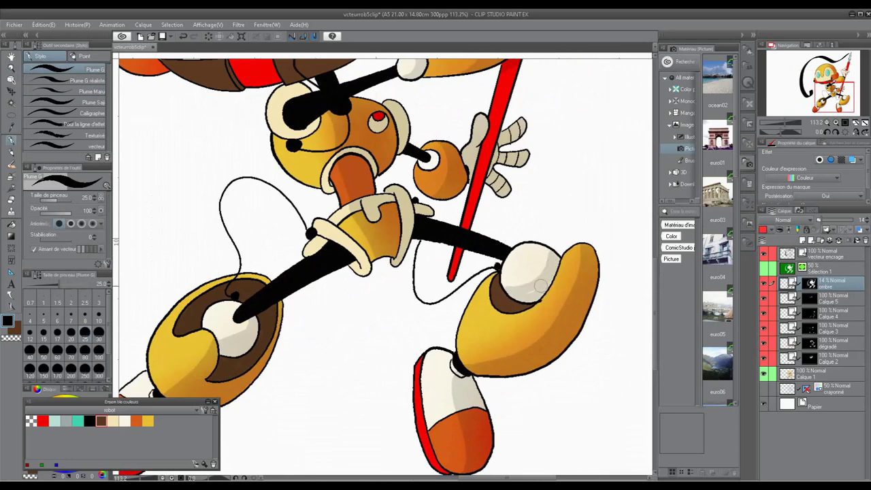
left_click_drag(417, 151, 320, 152)
left_click_drag(442, 99, 527, 99)
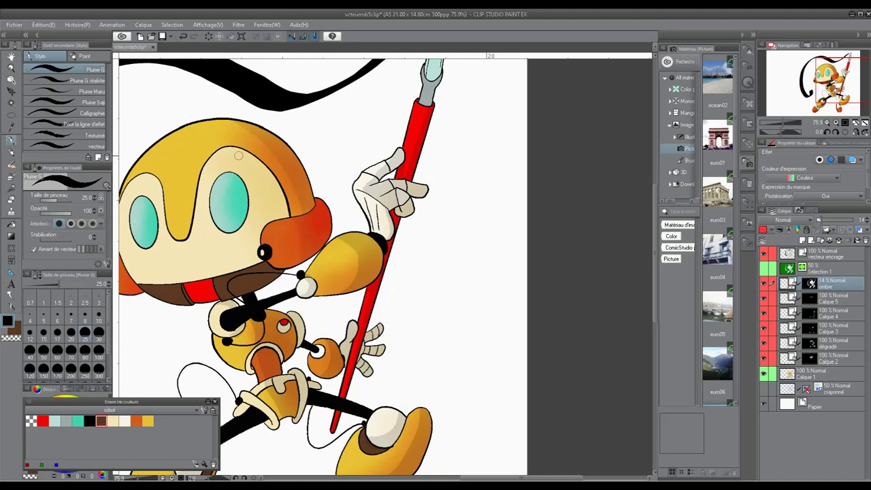
Step: Undo the last stroke and paint shadows inside the cream face beneath the helmet's edge, around both eyes
key("ctrl+z")
left_click_drag(288, 214, 239, 152)
left_click_drag(163, 210, 129, 185)
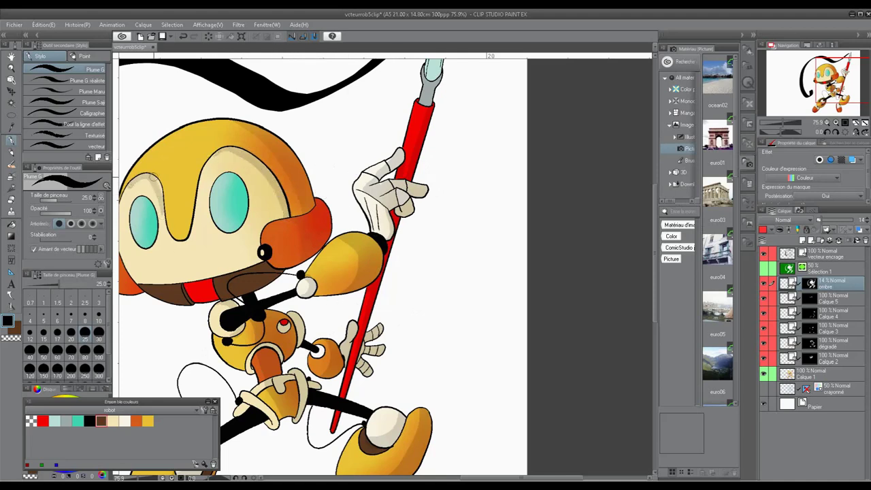
Step: Shade both turquoise eyes, undo the last stroke and set the pen to size 8 with the transparent colour
key("ctrl+space")
left_click_drag(327, 276, 391, 268)
left_click_drag(288, 168, 289, 247)
mouse_move(159, 200)
left_mouse_down()
mouse_move(171, 212)
mouse_move(168, 270)
left_mouse_up()
left_click_drag(176, 219, 173, 255)
left_click_drag(269, 195, 269, 226)
left_click_drag(150, 223, 156, 253)
key("ctrl+z")
left_click(85, 312)
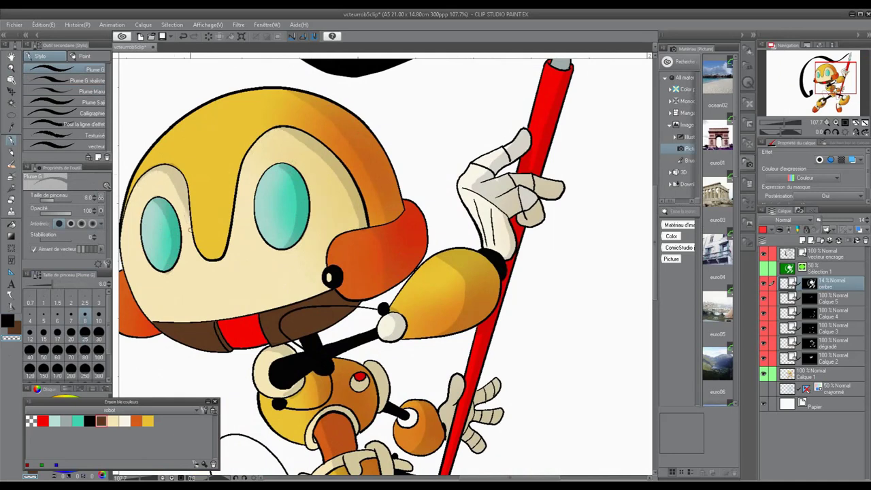
Step: Switch from the transparent colour back to a drawing colour and add a shadow along the staff's pen nib
key("ctrl+space")
left_click_drag(469, 172, 313, 177)
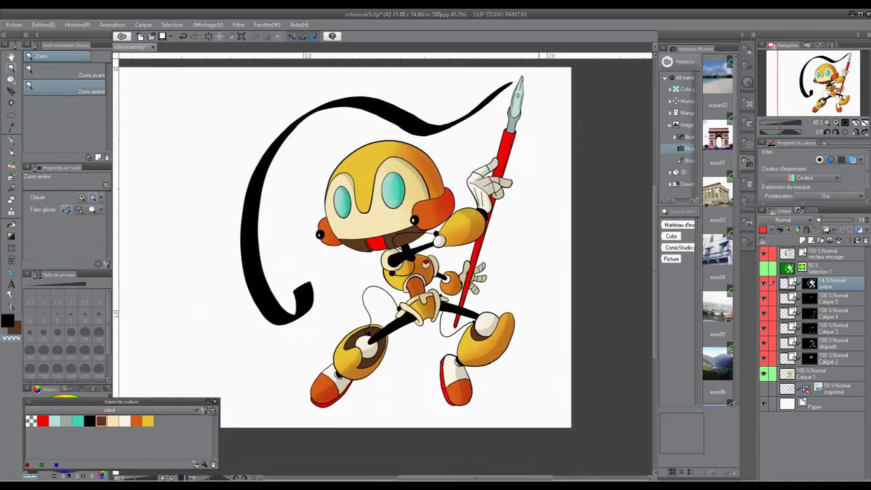
left_click_drag(533, 76, 741, 80)
left_click(17, 329)
mouse_move(479, 84)
left_mouse_down()
mouse_move(451, 238)
mouse_move(476, 164)
mouse_move(465, 211)
left_mouse_up()
key("alt+space")
left_click_drag(245, 155, 136, 160)
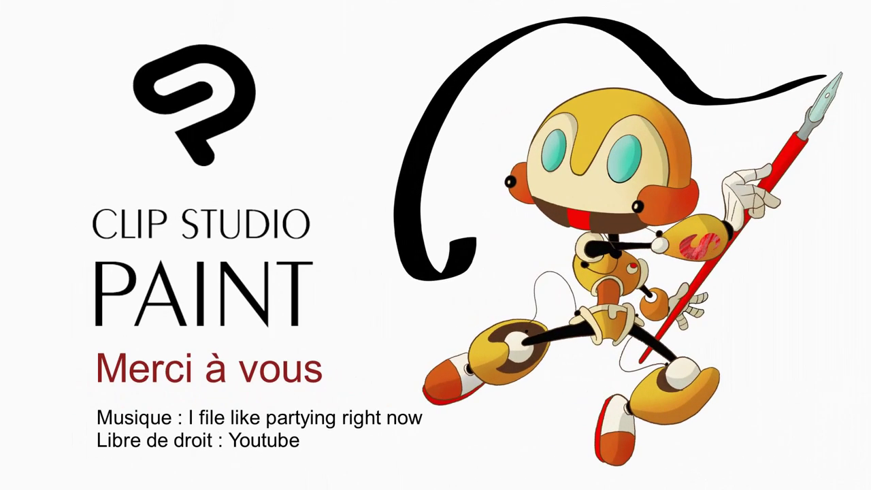